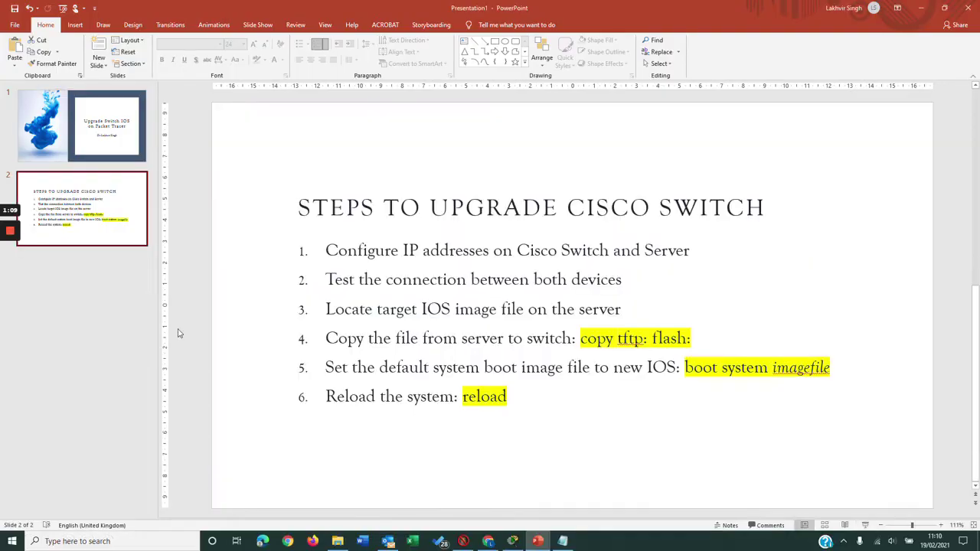
# Bring the empty Cisco Packet Tracer workspace to the front from the taskbar.
pyautogui.click(512, 542)
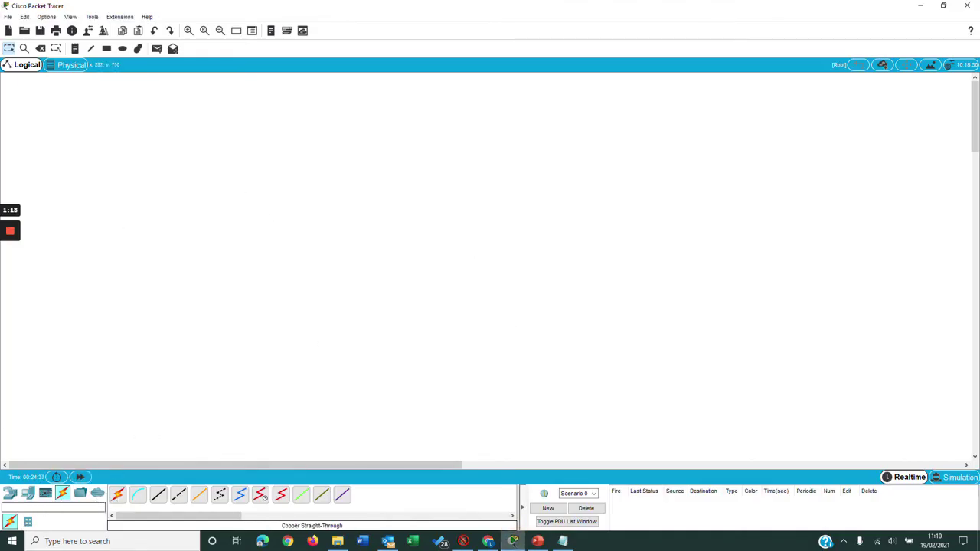
# Place a 2960 switch and a Server-PT side by side on the canvas.
pyautogui.click(10, 494)
pyautogui.click(27, 521)
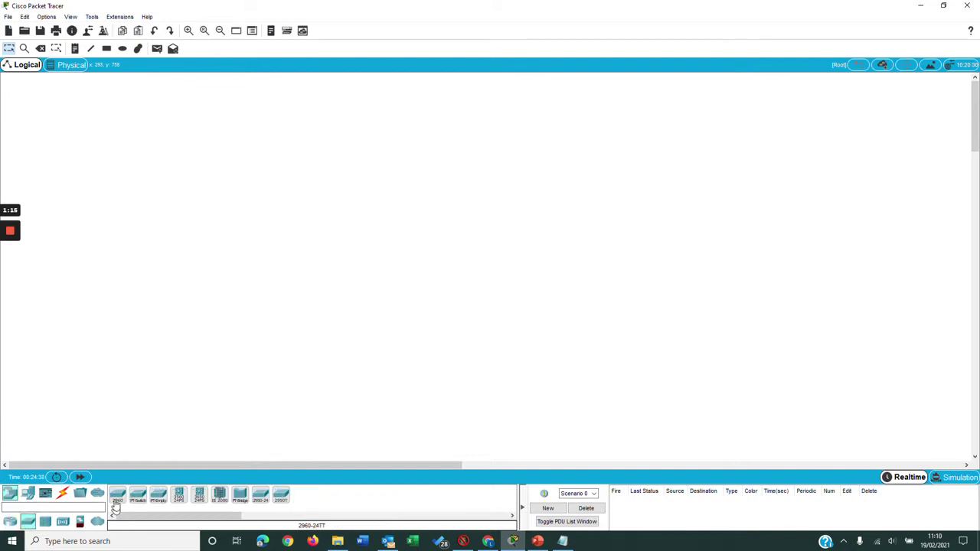
pyautogui.moveTo(117, 495); pyautogui.dragTo(302, 235)
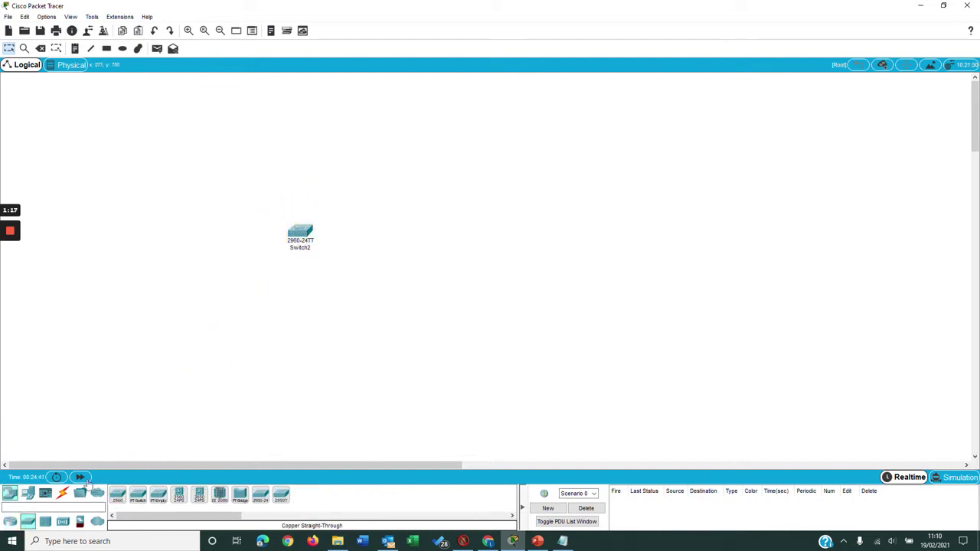
pyautogui.click(28, 494)
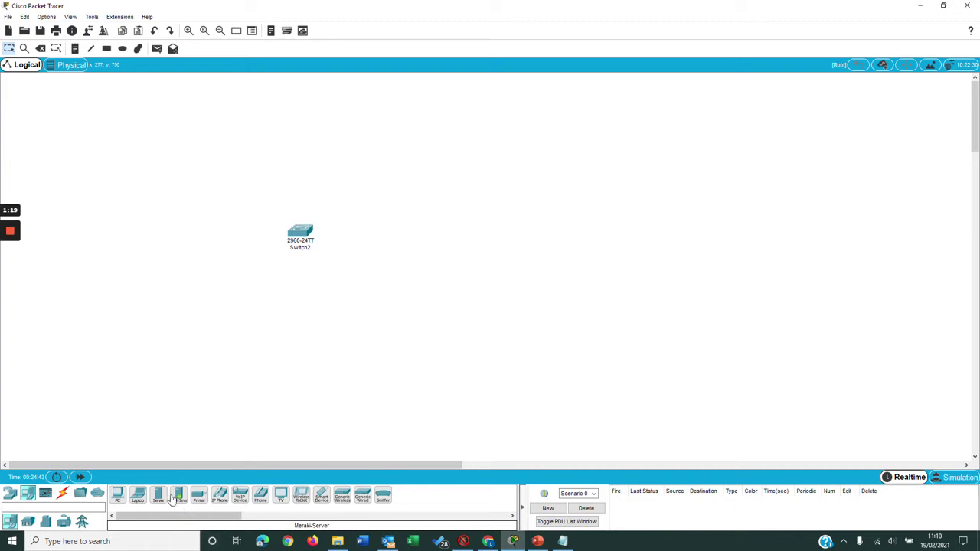
pyautogui.moveTo(158, 496); pyautogui.dragTo(469, 234)
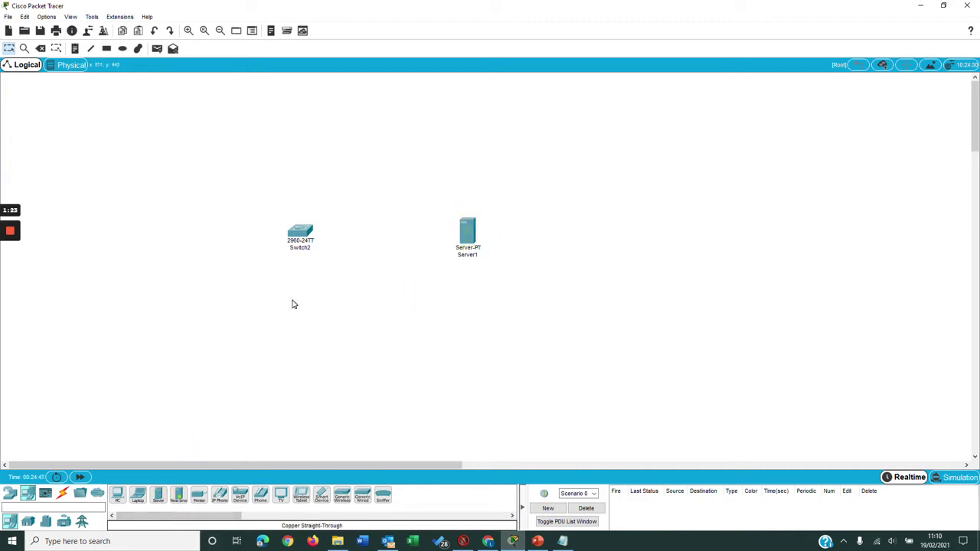
# Cable Switch2 FastEthernet0/1 to Server1 FastEthernet0 with a copper straight-through cable.
pyautogui.click(62, 493)
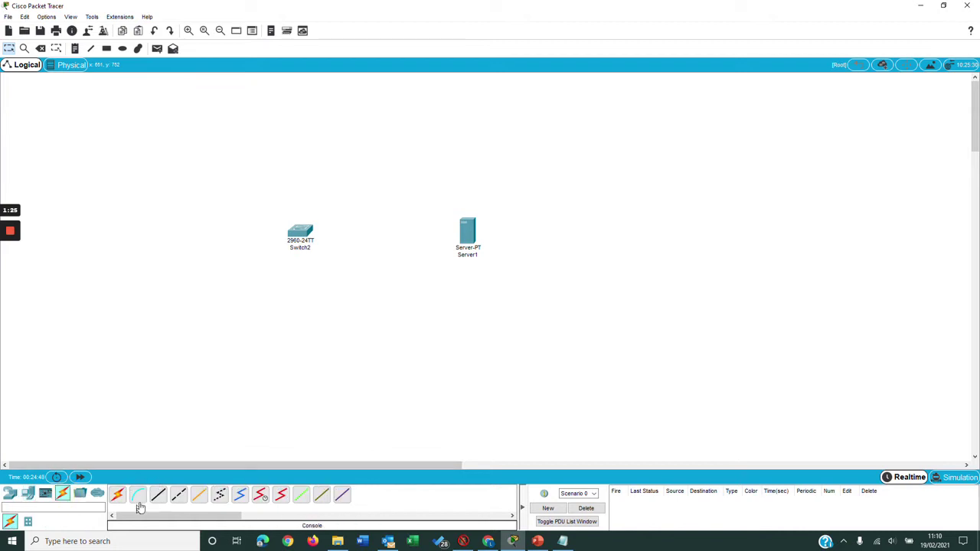
pyautogui.click(158, 494)
pyautogui.click(296, 233)
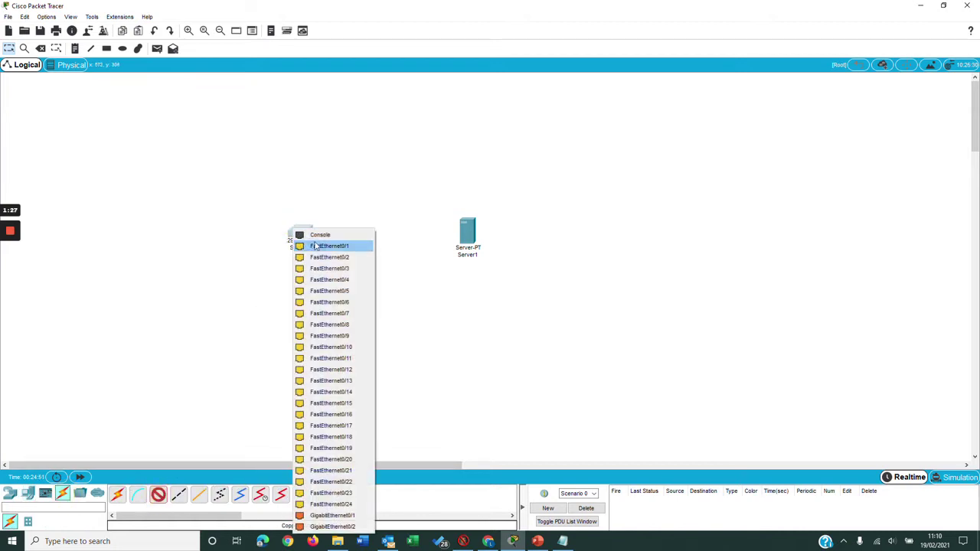
pyautogui.click(320, 246)
pyautogui.click(470, 241)
pyautogui.click(476, 241)
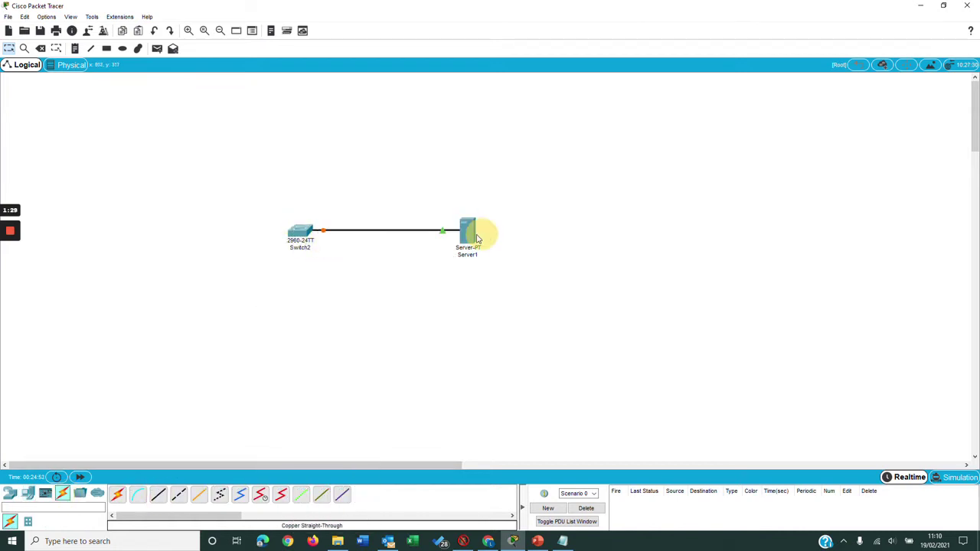
pyautogui.click(304, 233)
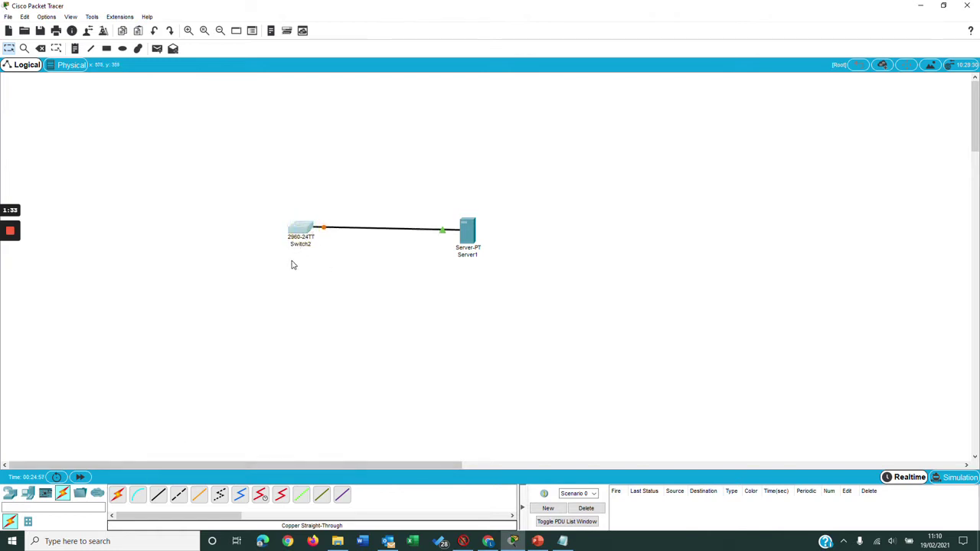
# Fast-forward time, then give Server1 static IP 192.168.1.10 with mask 255.255.255.0.
pyautogui.click(80, 477)
pyautogui.click(469, 230)
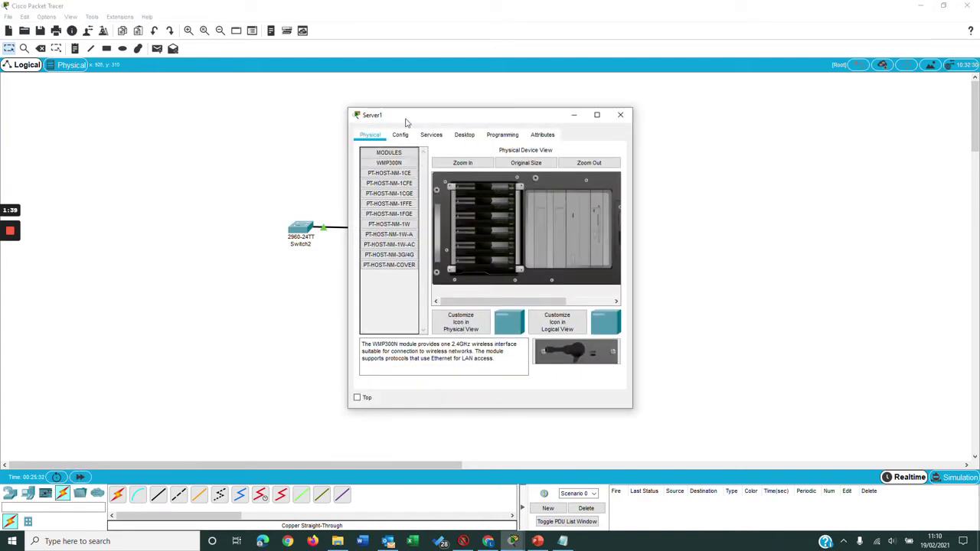
pyautogui.click(467, 136)
pyautogui.click(388, 178)
pyautogui.click(467, 194)
pyautogui.write('192.168')
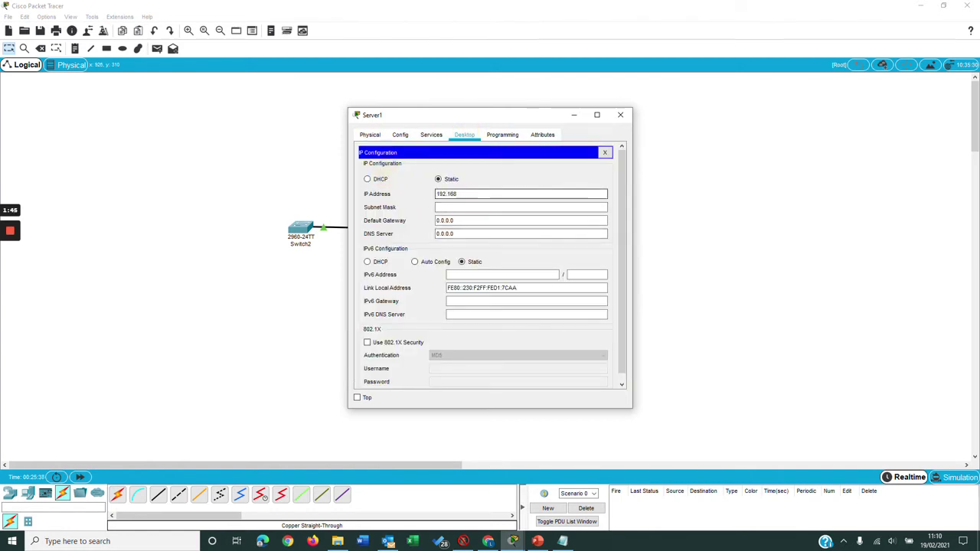
pyautogui.write('.1.')
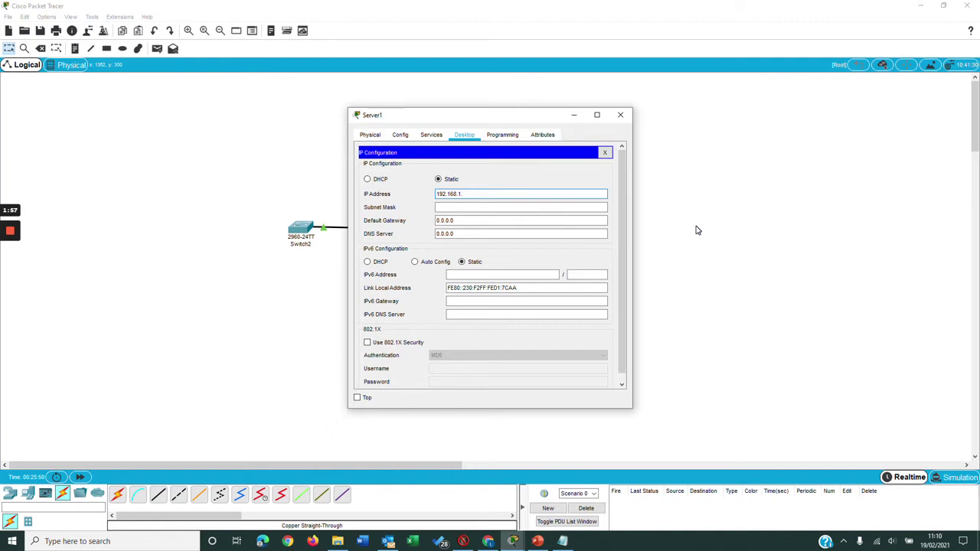
pyautogui.write('10')
pyautogui.press('Tab')
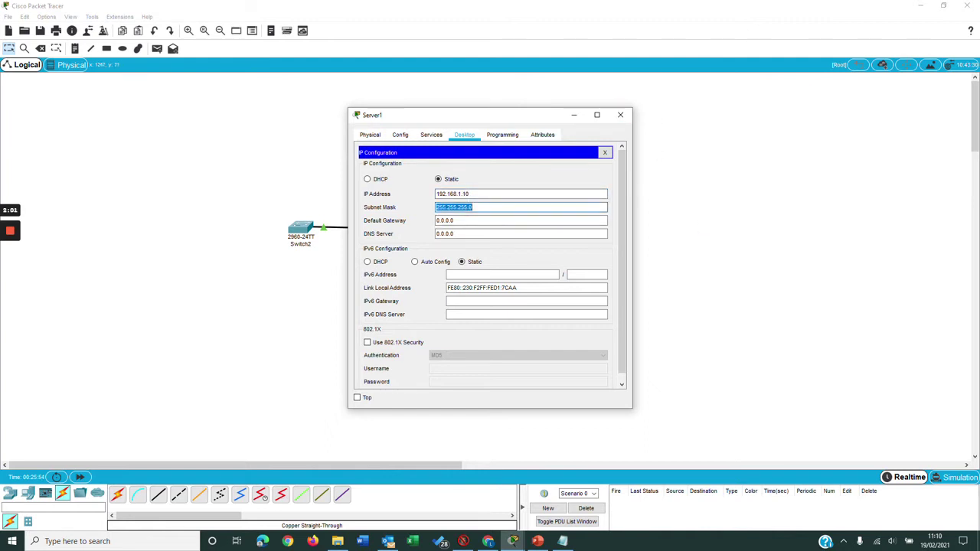
pyautogui.click(620, 115)
# Open Switch2's CLI, note its current IOS version 12.2, and enter privileged mode.
pyautogui.click(302, 227)
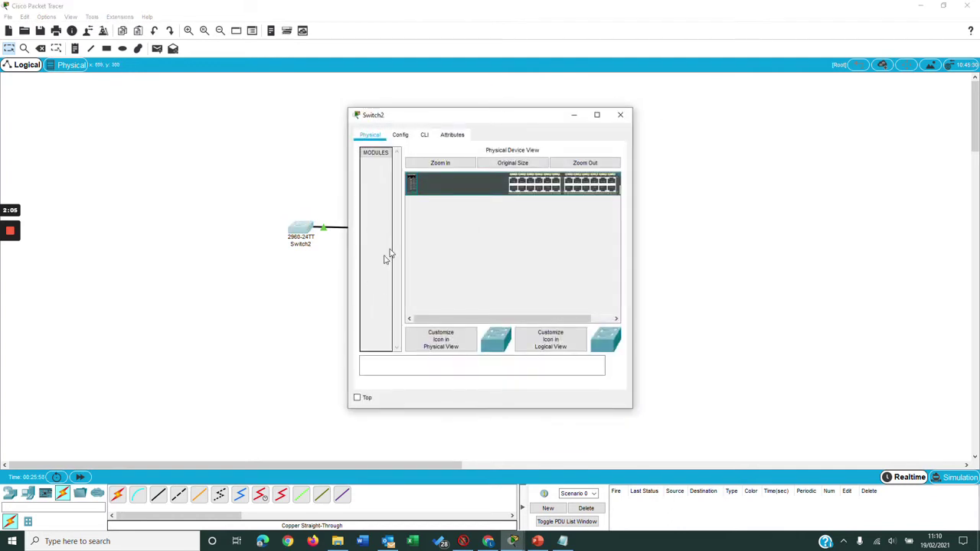
pyautogui.click(427, 137)
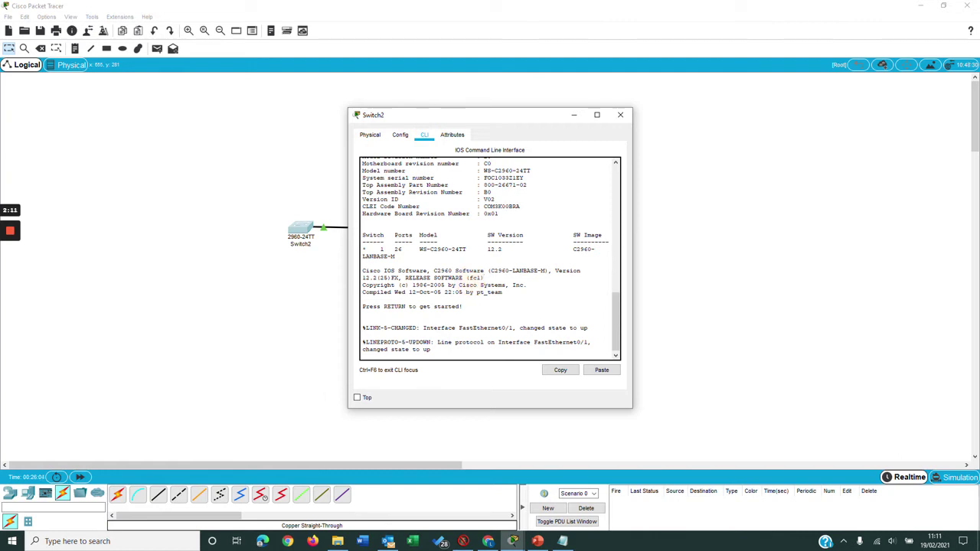
pyautogui.doubleClick(494, 249)
pyautogui.click(475, 346)
pyautogui.press('Return')
pyautogui.press('Return')
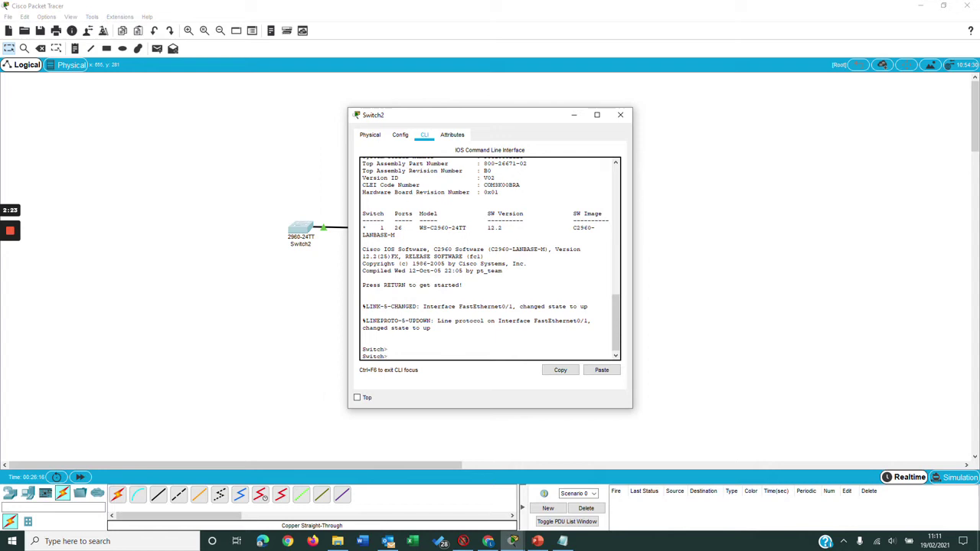
pyautogui.write('en')
pyautogui.press('Return')
# Assign interface VLAN 1 the address 192.168.1.2 255.255.255.0.
pyautogui.write('conf t')
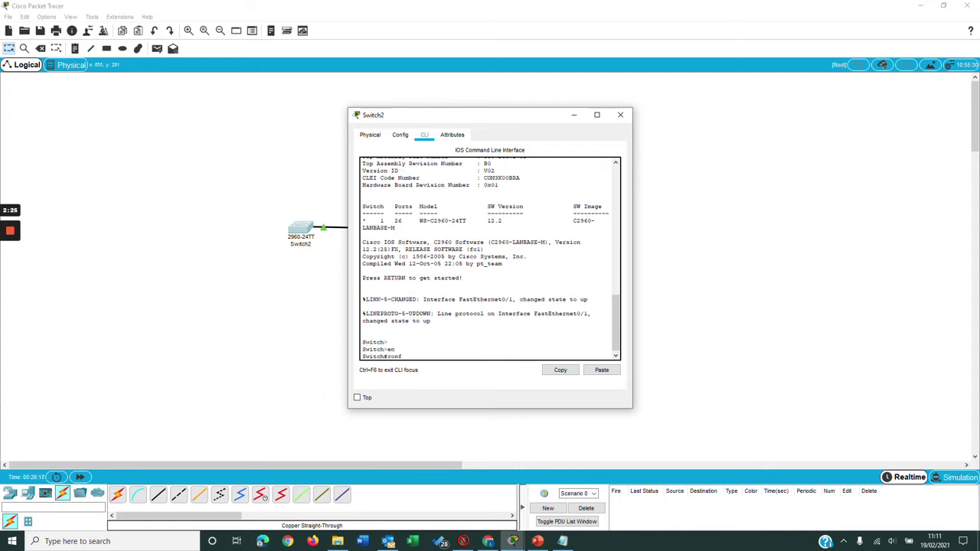
pyautogui.press('Return')
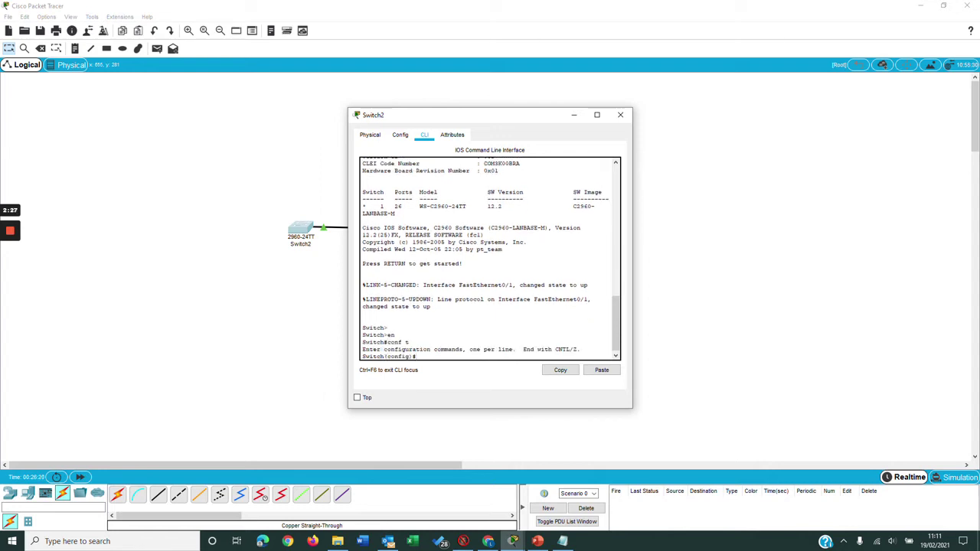
pyautogui.write('int va')
pyautogui.write('an 1')
pyautogui.press('Return')
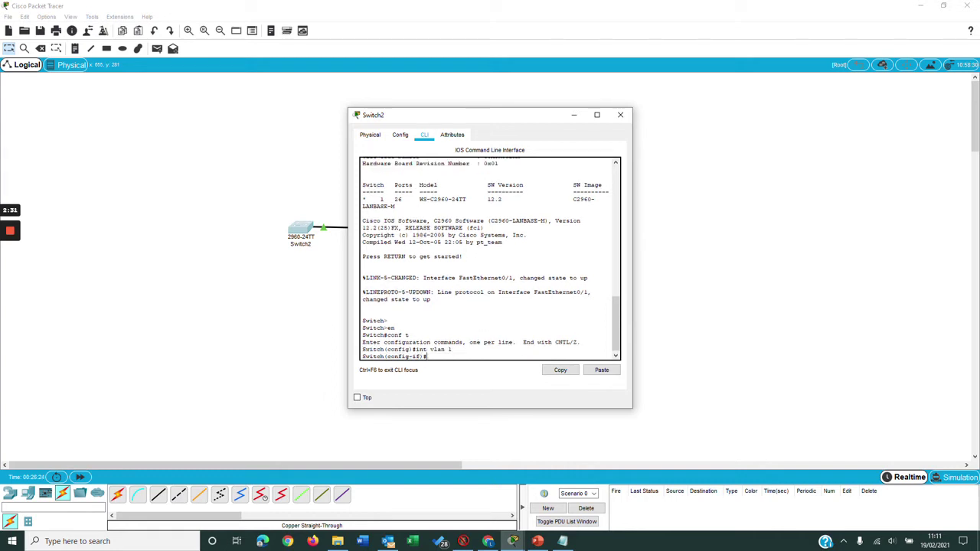
pyautogui.write('ip address 192.168.1.2 255.255.255.0')
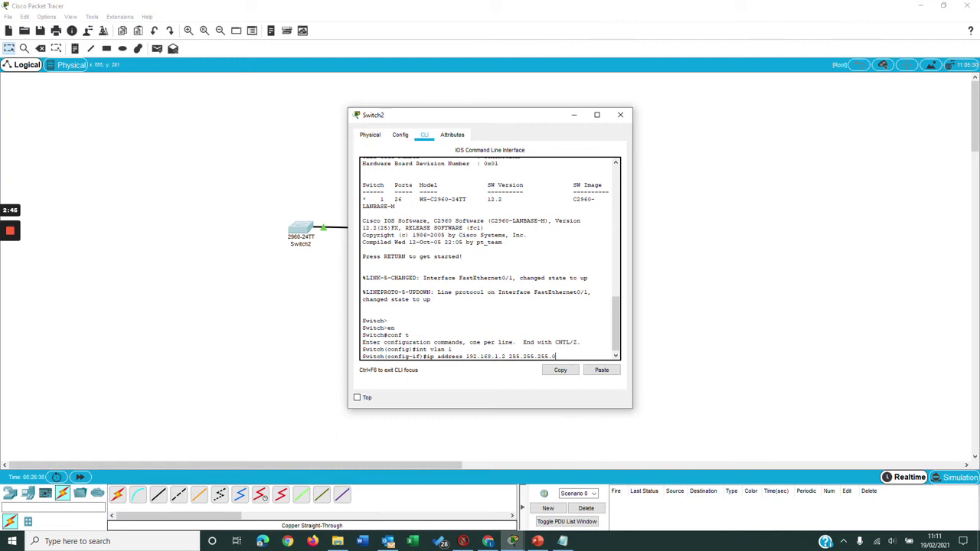
pyautogui.press('Return')
# Bring VLAN 1 up with no shut, end configuration, and minimize the CLI window.
pyautogui.write('nfig-if)#no shu')
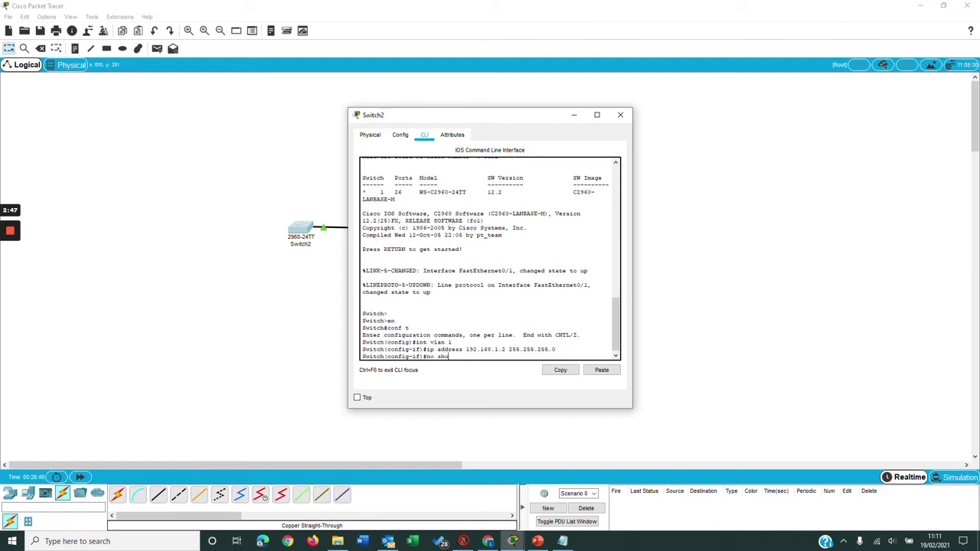
pyautogui.write('t')
pyautogui.press('Return')
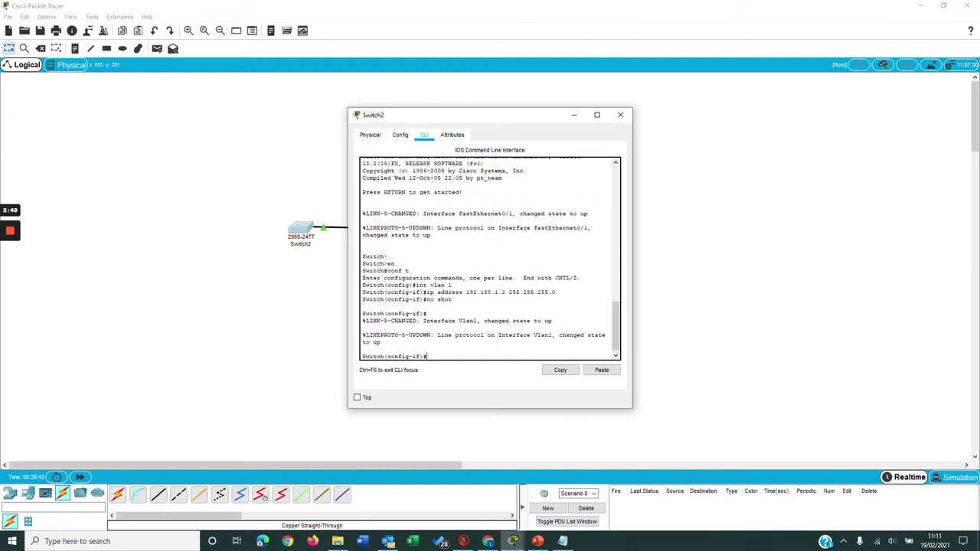
pyautogui.write('end')
pyautogui.press('Return')
pyautogui.press('Return')
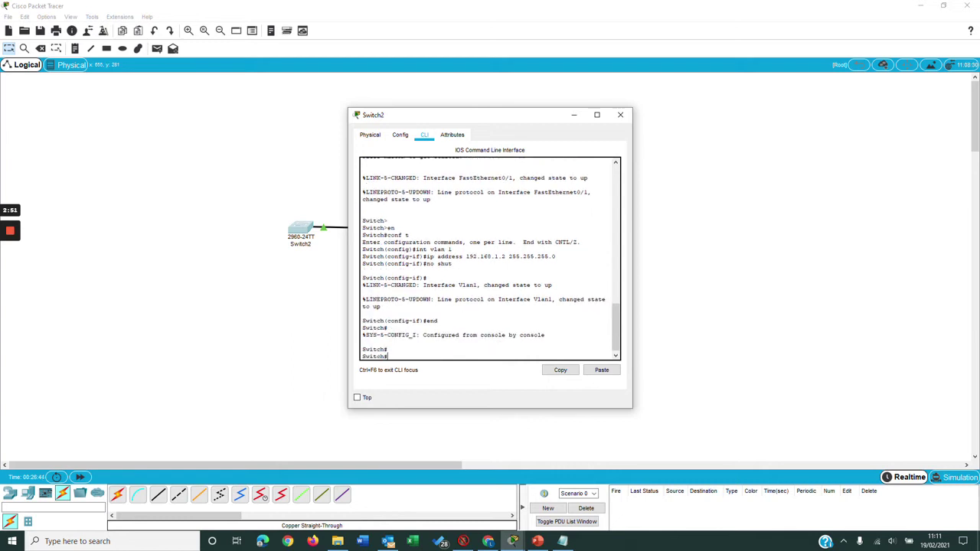
pyautogui.click(574, 115)
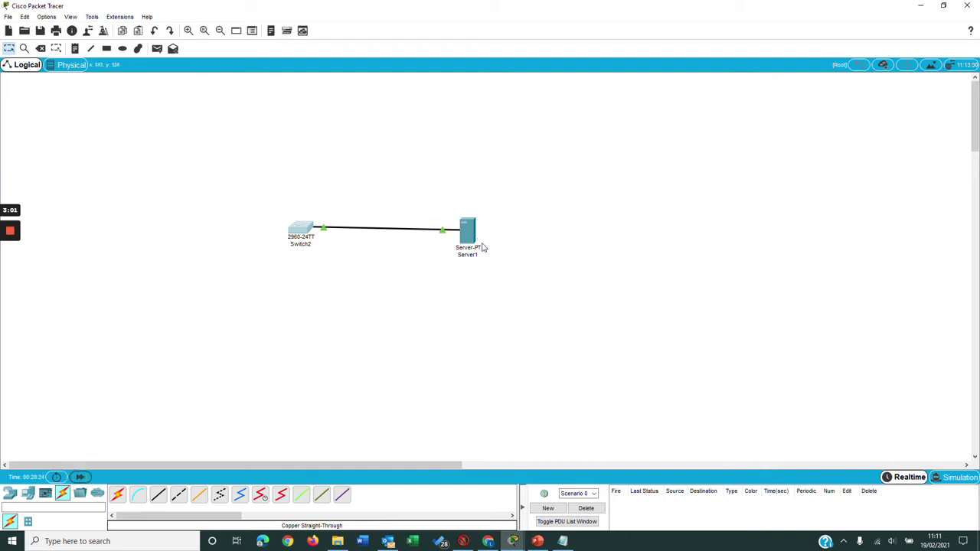
# Fast-forward time and send a simple PDU ping from Switch2 to Server1.
pyautogui.click(79, 476)
pyautogui.click(157, 49)
pyautogui.click(301, 230)
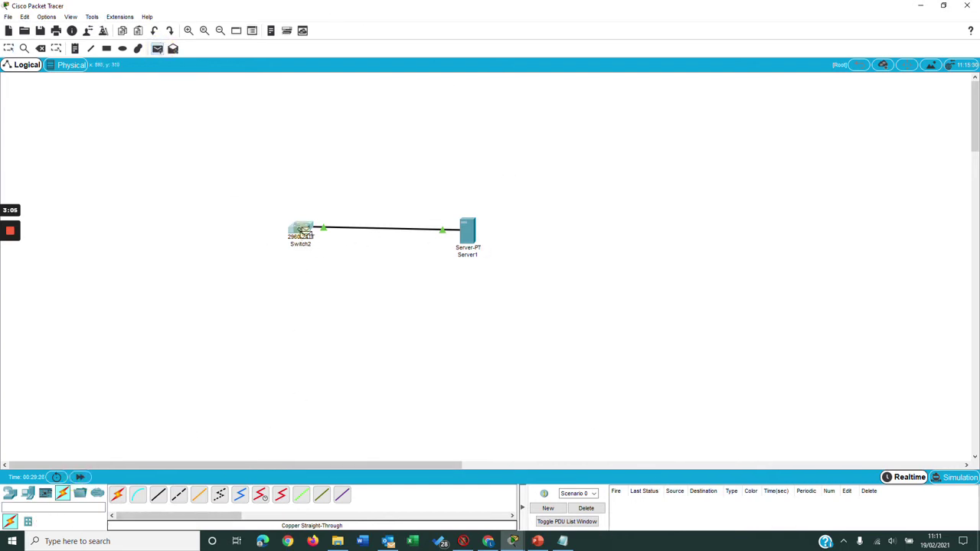
pyautogui.click(467, 232)
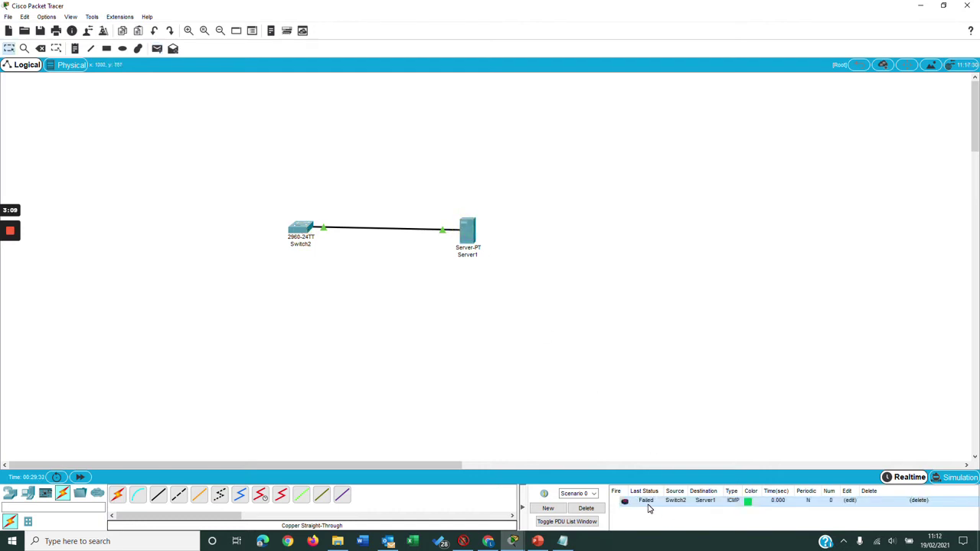
# Repeat the Switch2-to-Server1 ping, confirm it is Successful, and return to PowerPoint.
pyautogui.click(81, 477)
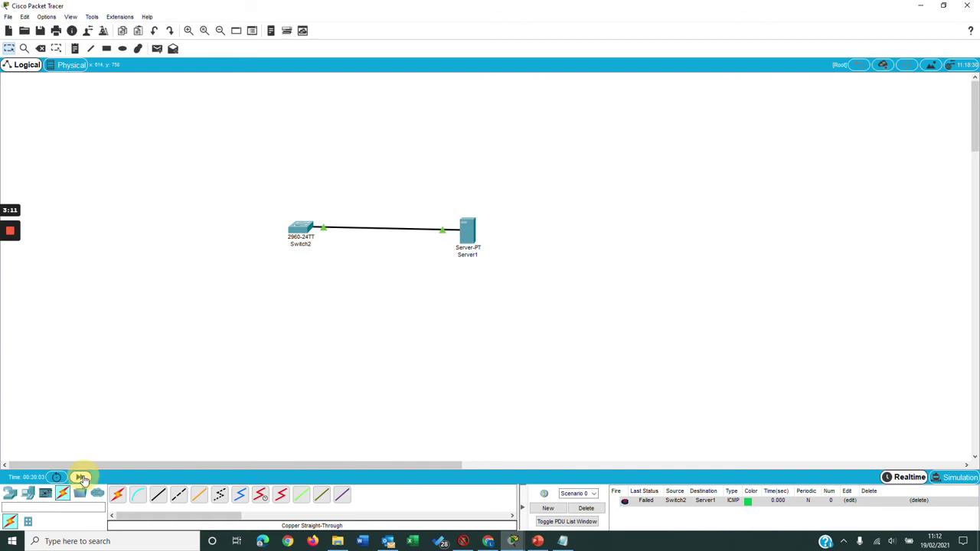
pyautogui.click(157, 49)
pyautogui.click(303, 232)
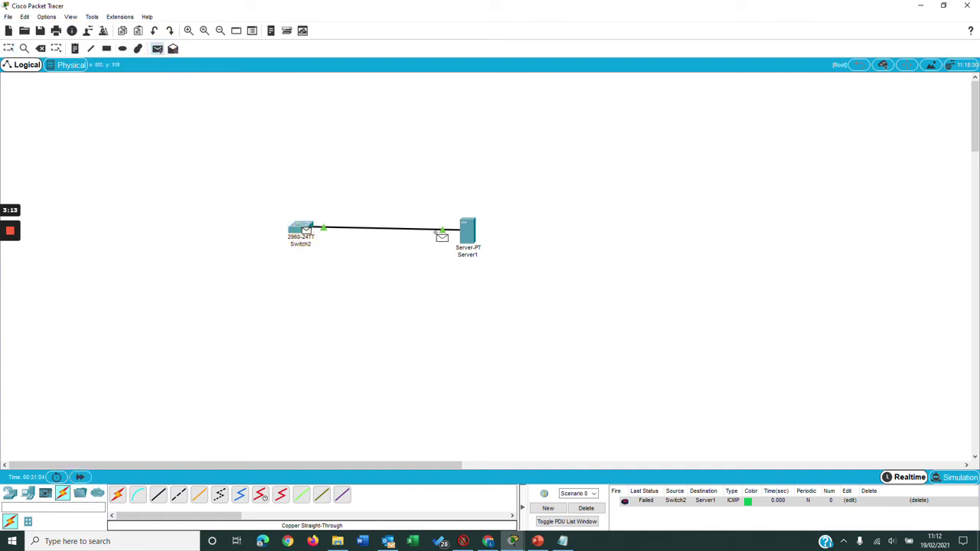
pyautogui.click(467, 230)
pyautogui.click(642, 511)
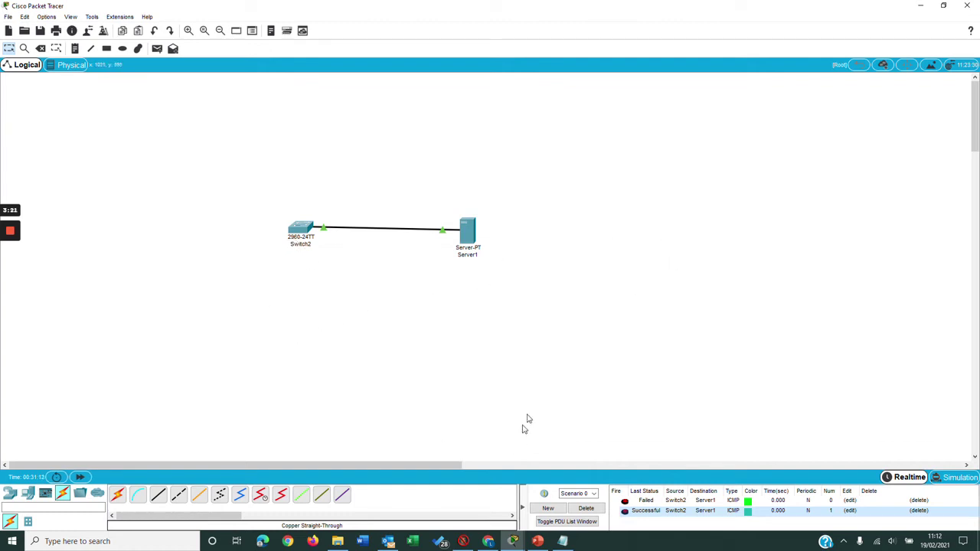
pyautogui.click(538, 541)
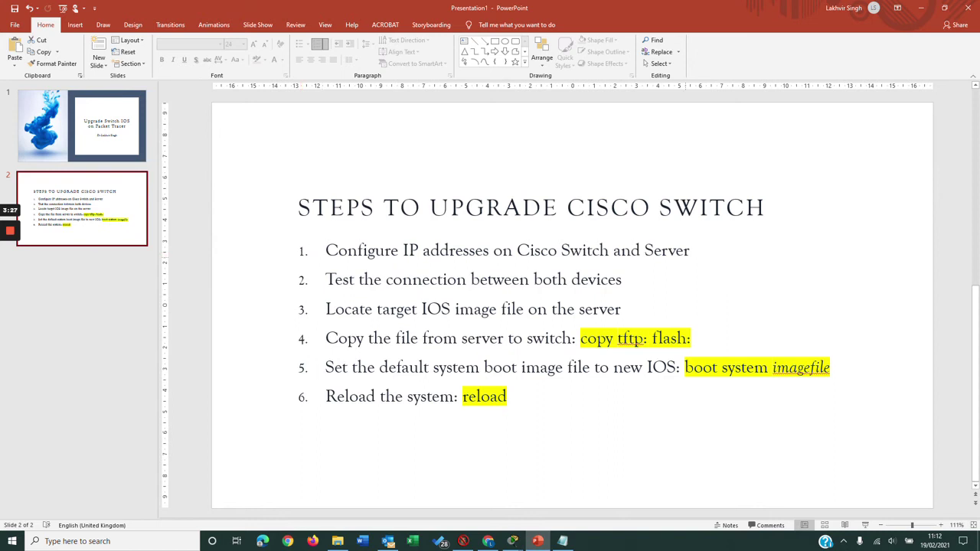
# Strike through slide steps 1 and 2, then return to Packet Tracer.
pyautogui.moveTo(693, 250); pyautogui.dragTo(326, 250)
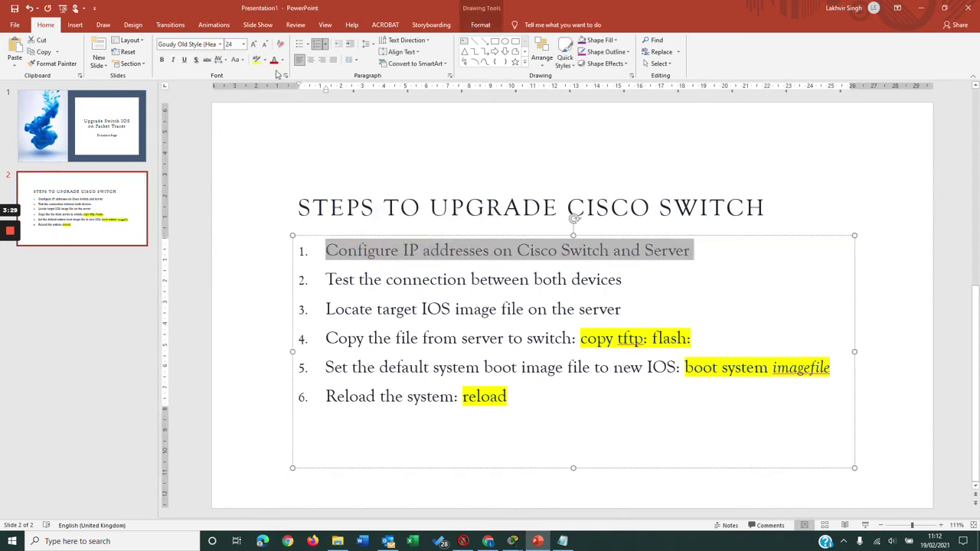
pyautogui.click(207, 60)
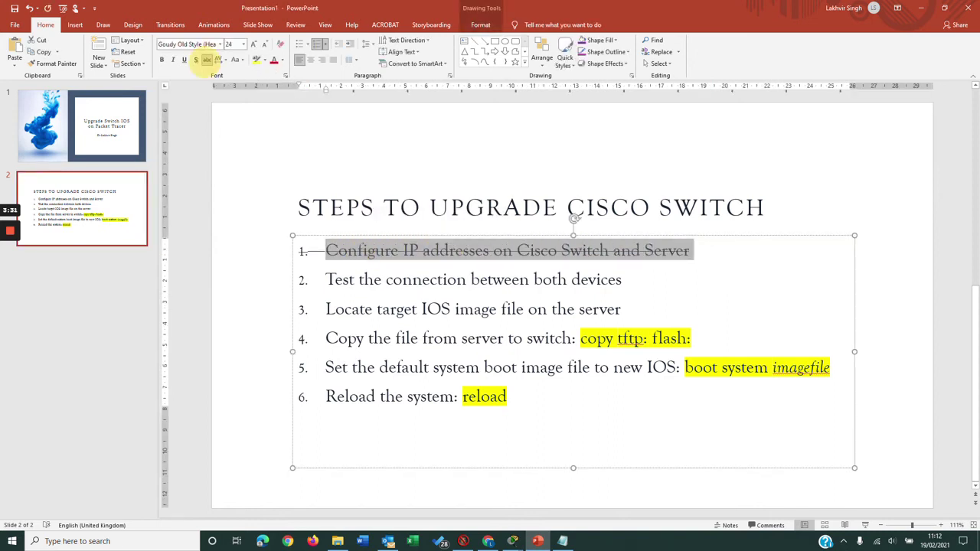
pyautogui.moveTo(623, 281); pyautogui.dragTo(326, 280)
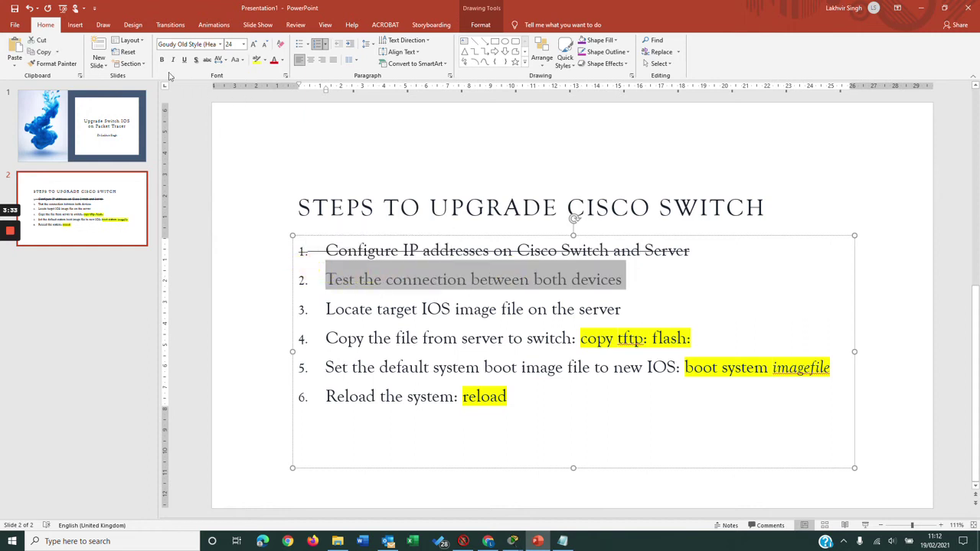
pyautogui.click(206, 60)
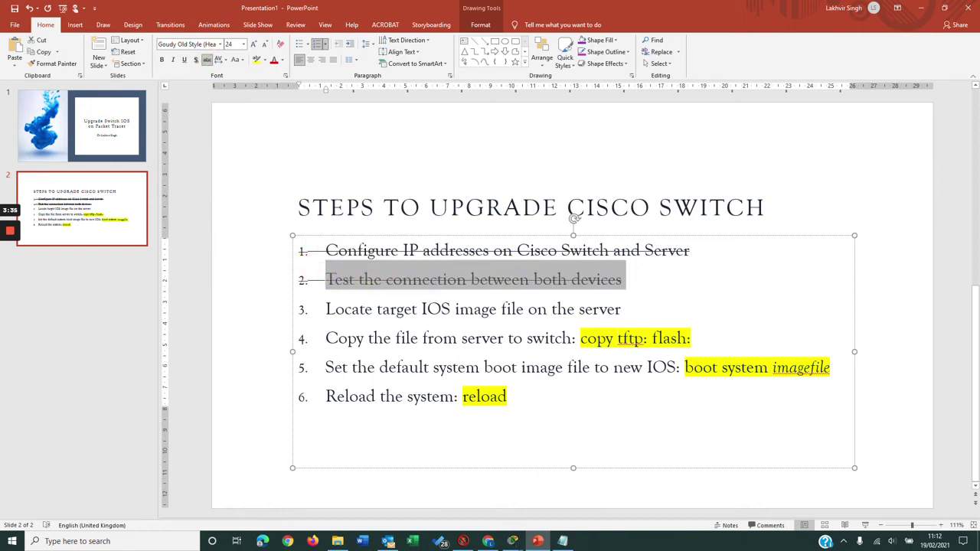
pyautogui.click(623, 309)
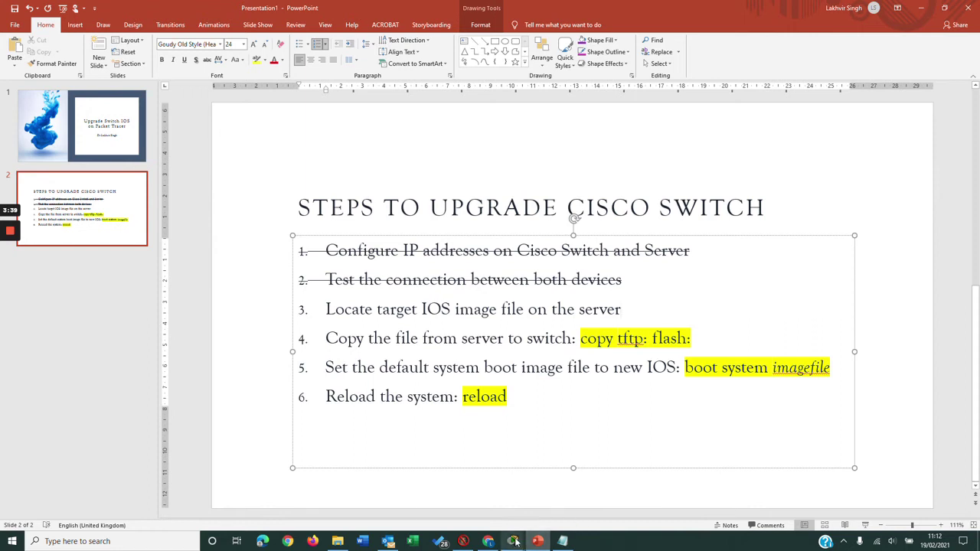
pyautogui.moveTo(514, 542)
pyautogui.click(497, 498)
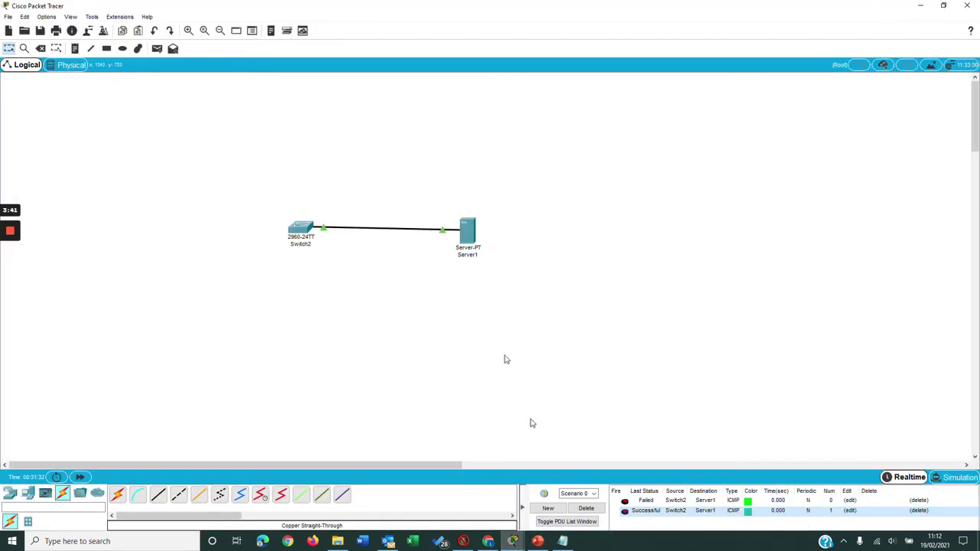
# Open Server1's TFTP service and select the c2960-lanbasek9-mz.150-2.SE4.bin image.
pyautogui.click(475, 231)
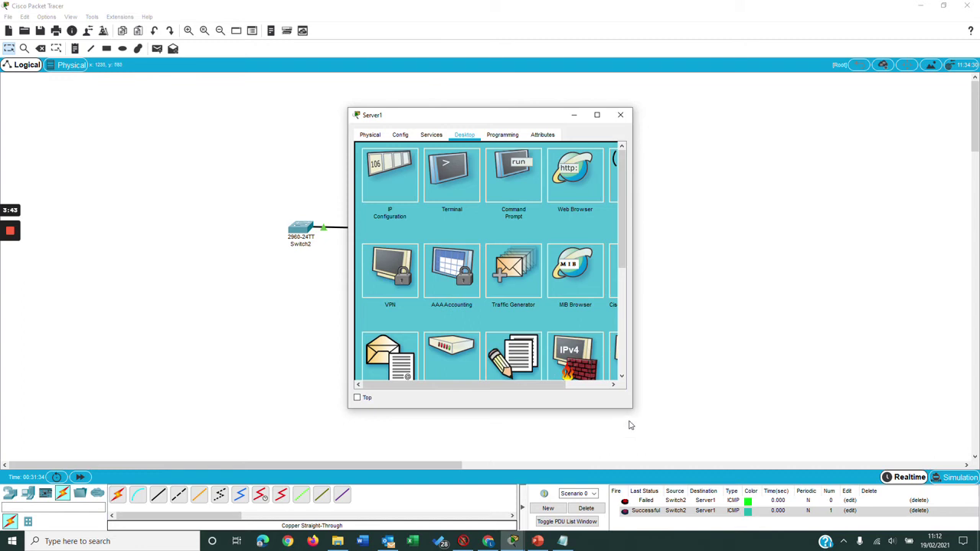
pyautogui.moveTo(633, 408); pyautogui.dragTo(687, 413)
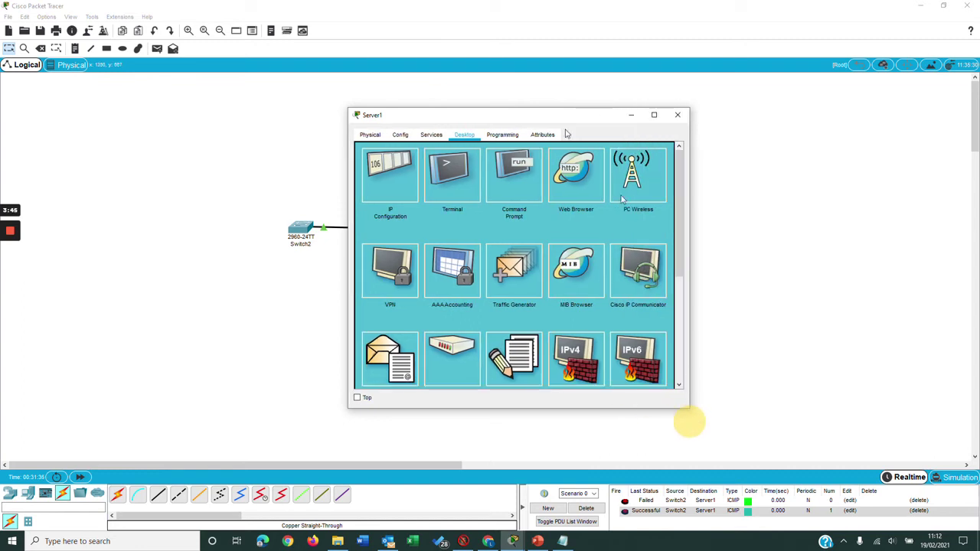
pyautogui.click(430, 138)
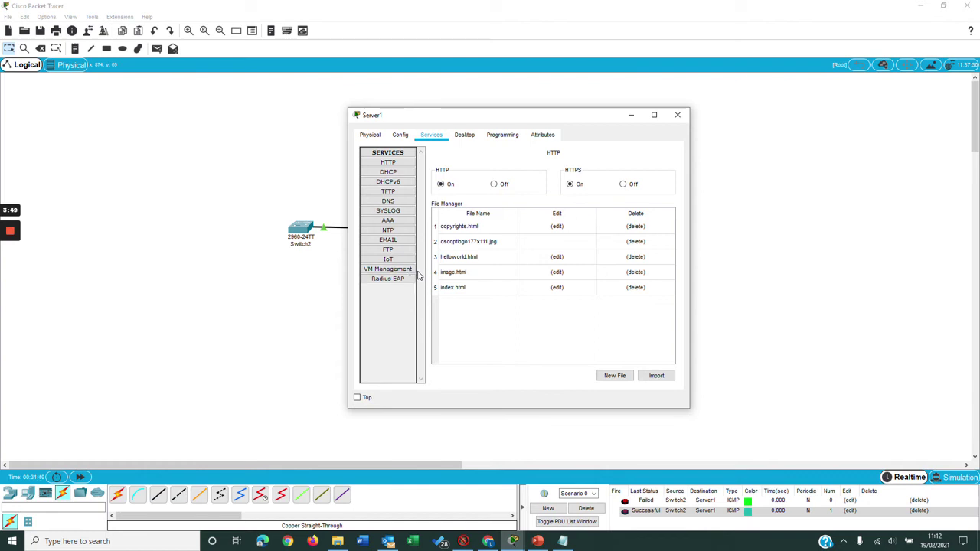
pyautogui.click(390, 192)
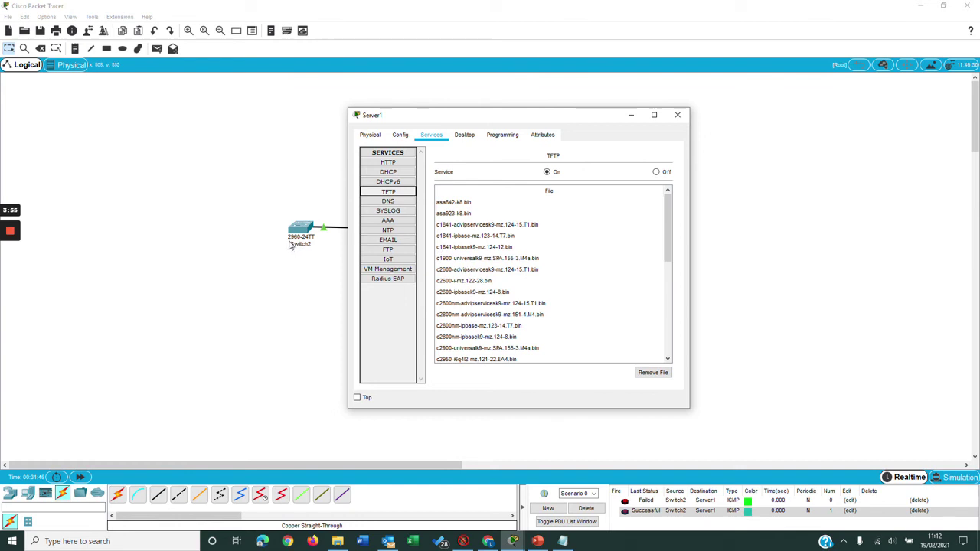
pyautogui.scroll(-2, 527, 309)
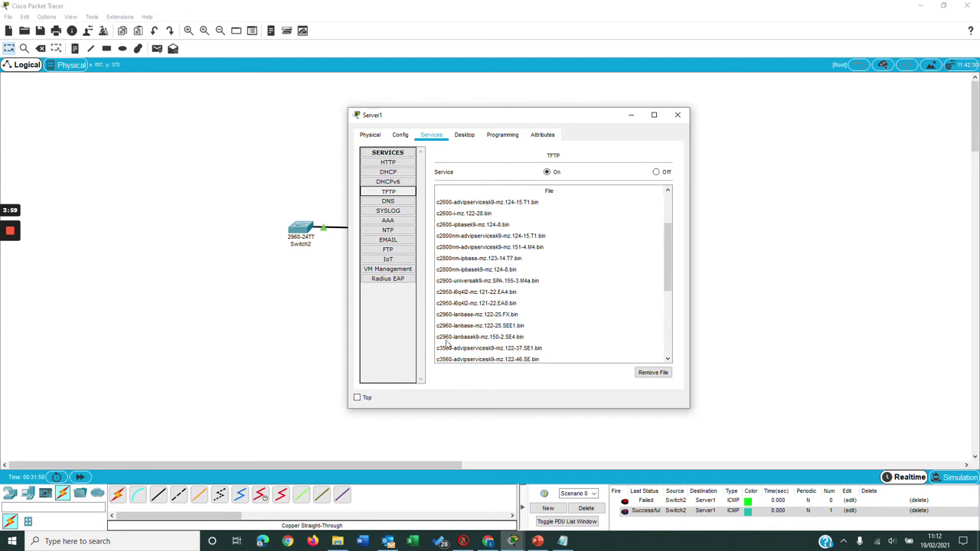
pyautogui.click(446, 338)
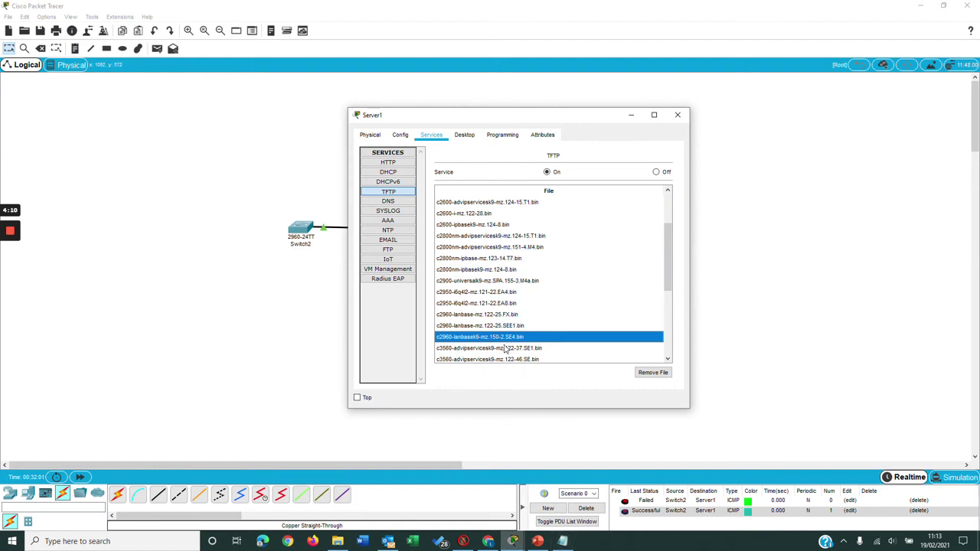
# Keep the image file name in Notepad, then put Notepad away and close Server1.
pyautogui.click(563, 541)
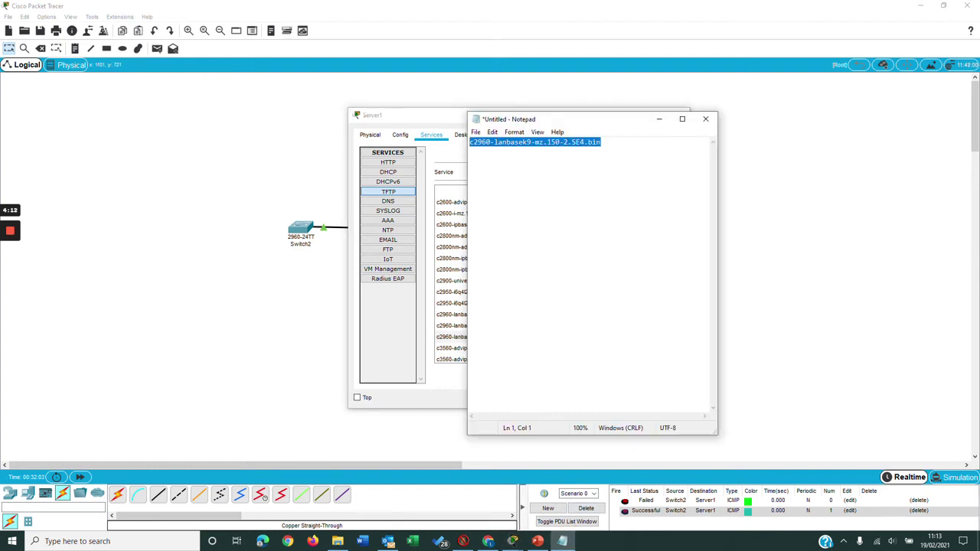
pyautogui.click(617, 144)
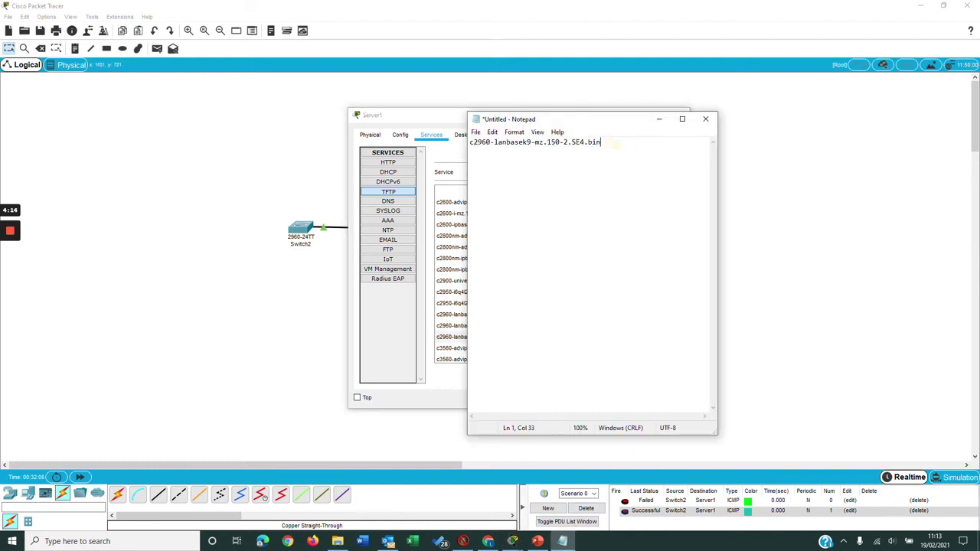
pyautogui.click(659, 118)
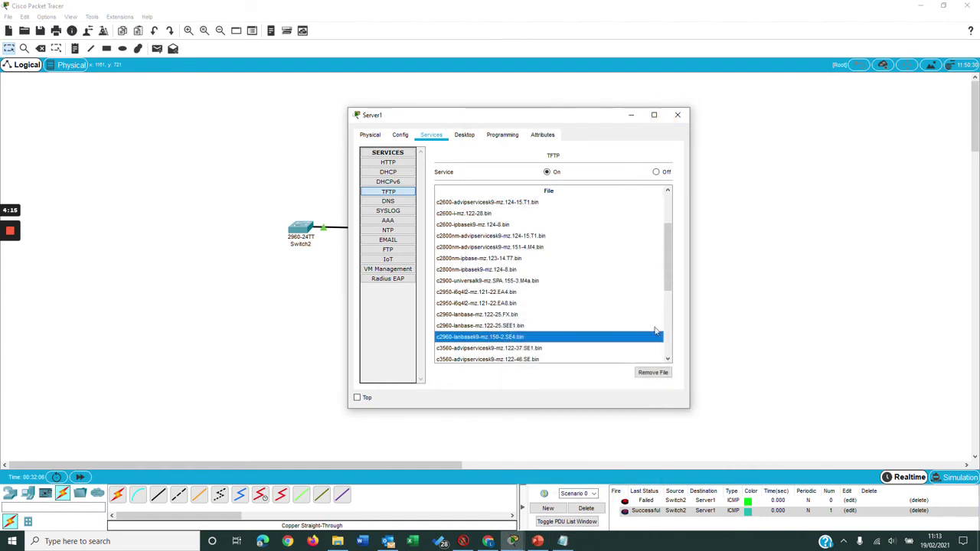
pyautogui.click(678, 114)
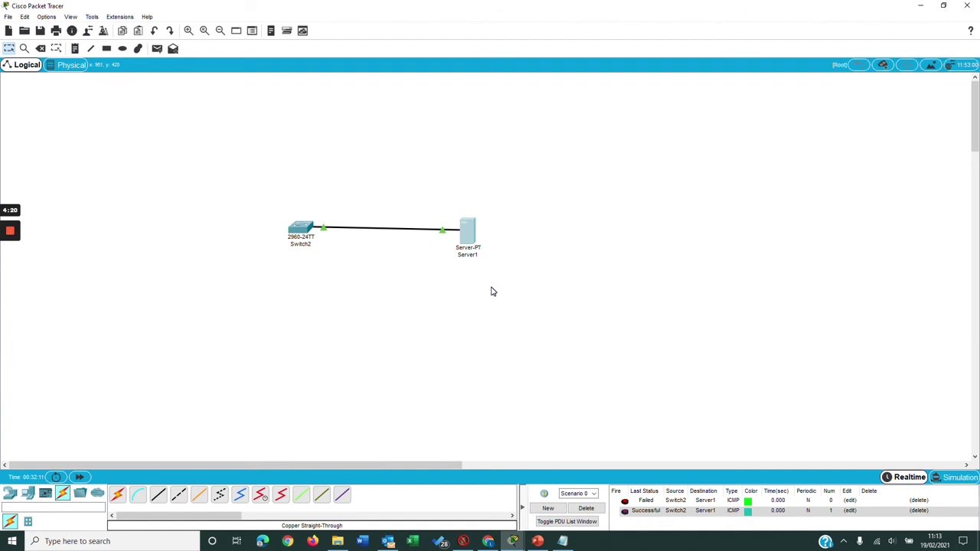
# On Switch2 run copy tftp: flash: from 192.168.1.10 with source c2960-lanbasek9-mz.150-2.SE4.bin.
pyautogui.click(306, 228)
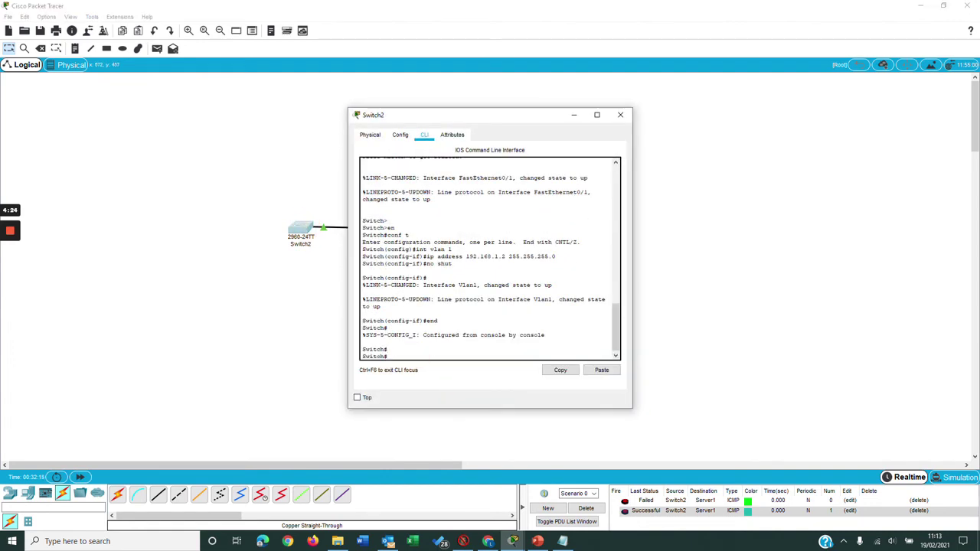
pyautogui.press('Return')
pyautogui.write('copy')
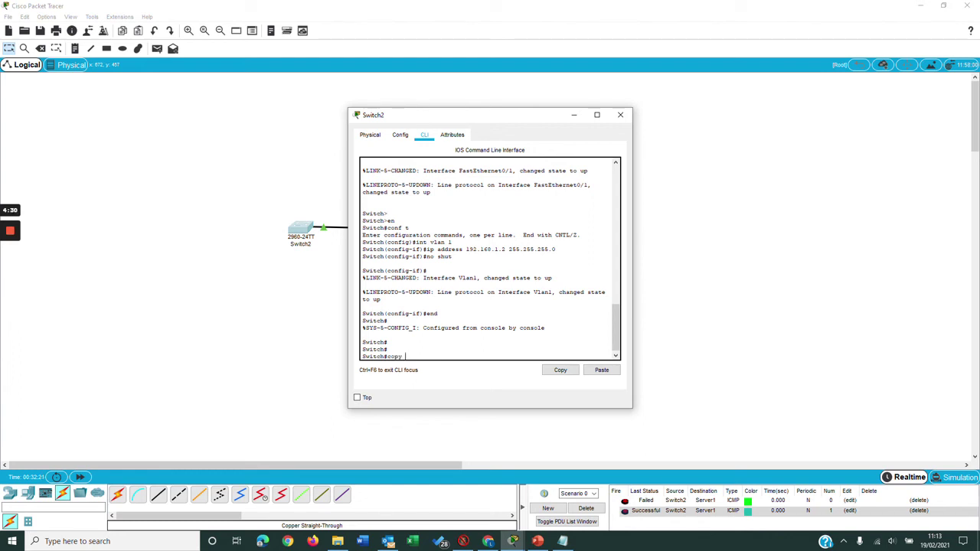
pyautogui.write(' tftp: flas')
pyautogui.press('Tab')
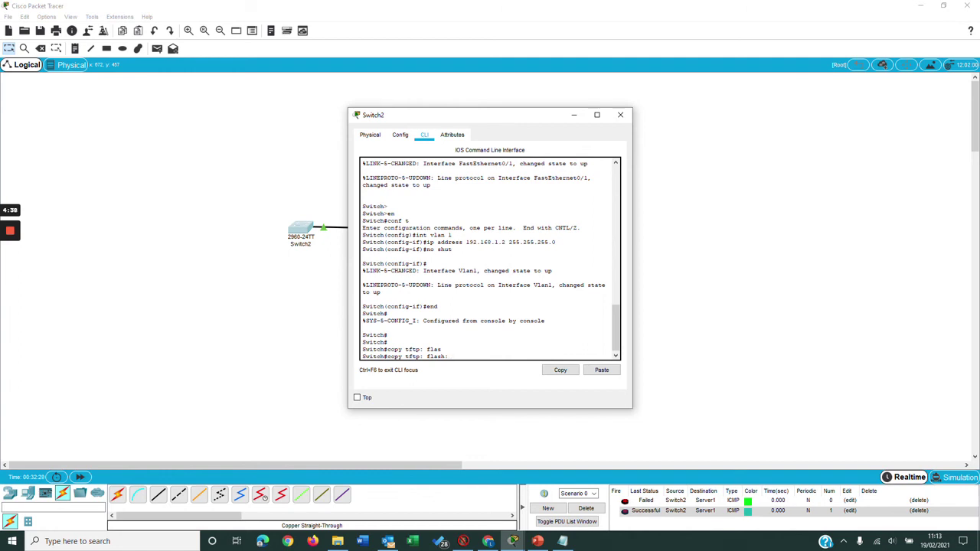
pyautogui.press('Return')
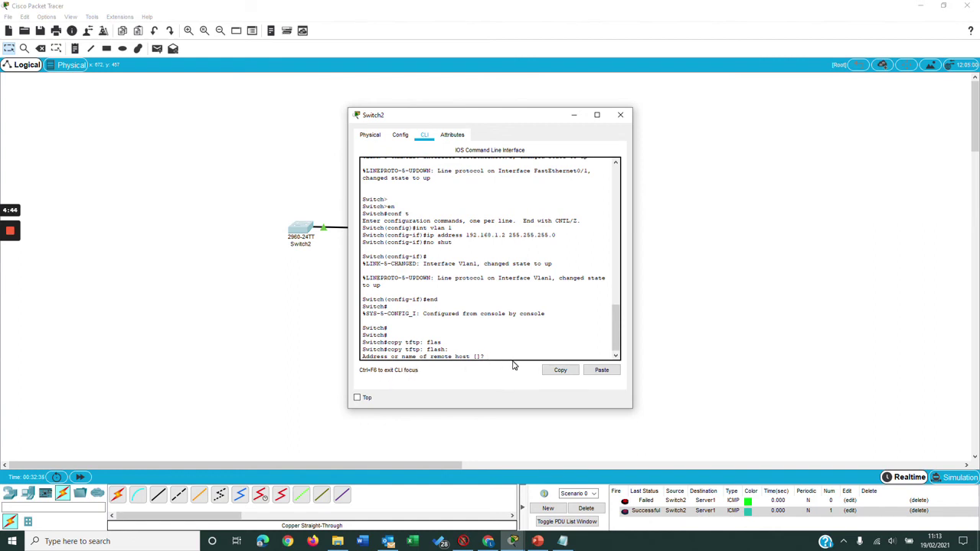
pyautogui.write('192.168.1.10')
pyautogui.press('Return')
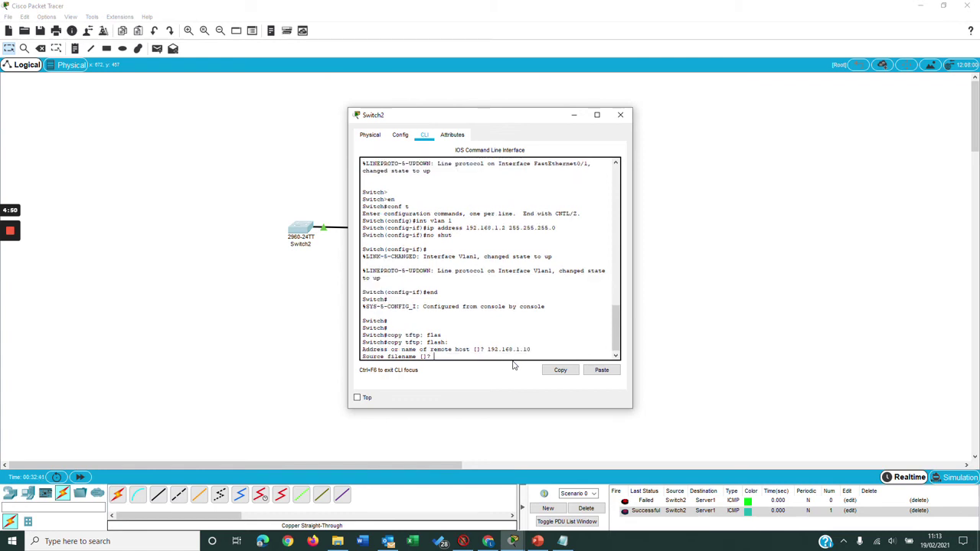
pyautogui.click(599, 371)
pyautogui.press('Return')
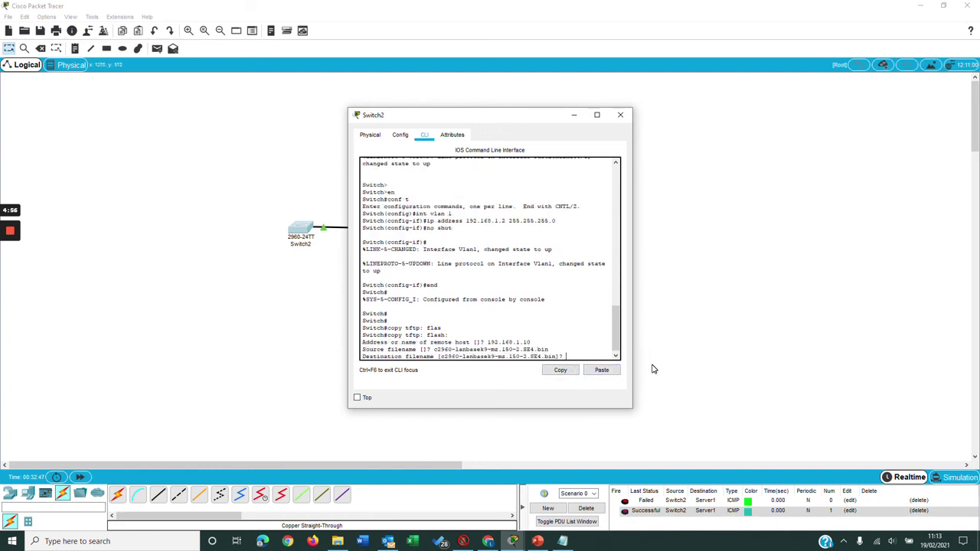
pyautogui.press('Return')
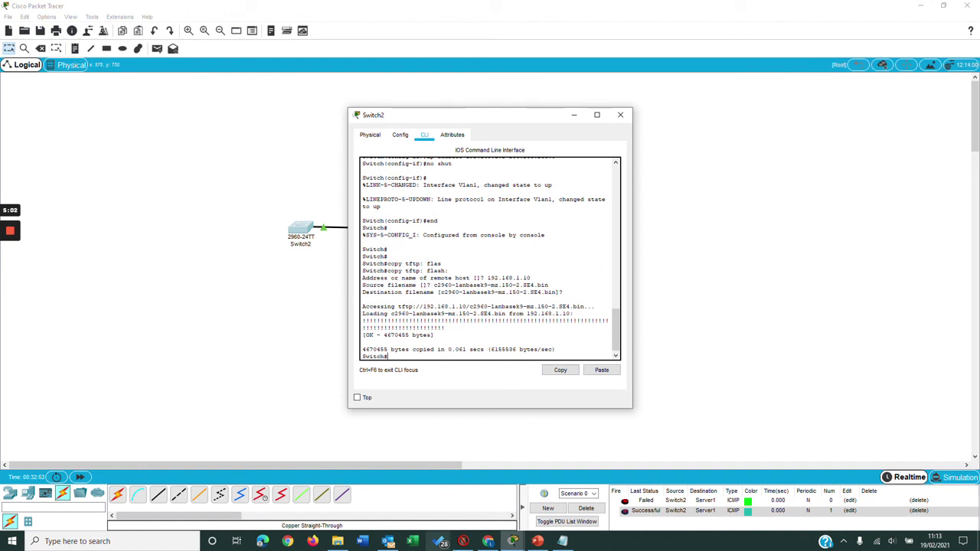
# Back in PowerPoint, apply strikethrough to the text of slide steps 3 and 4.
pyautogui.click(538, 542)
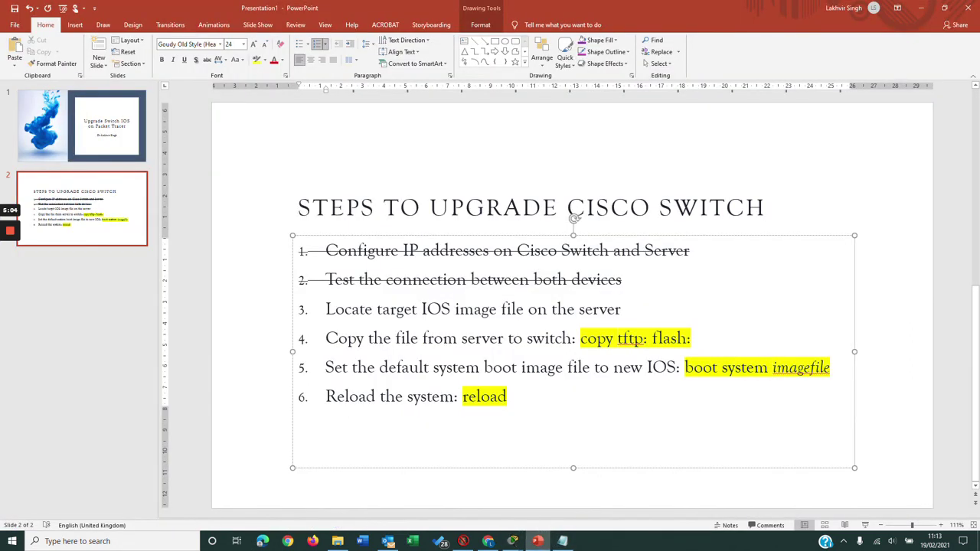
pyautogui.moveTo(622, 309); pyautogui.dragTo(337, 310)
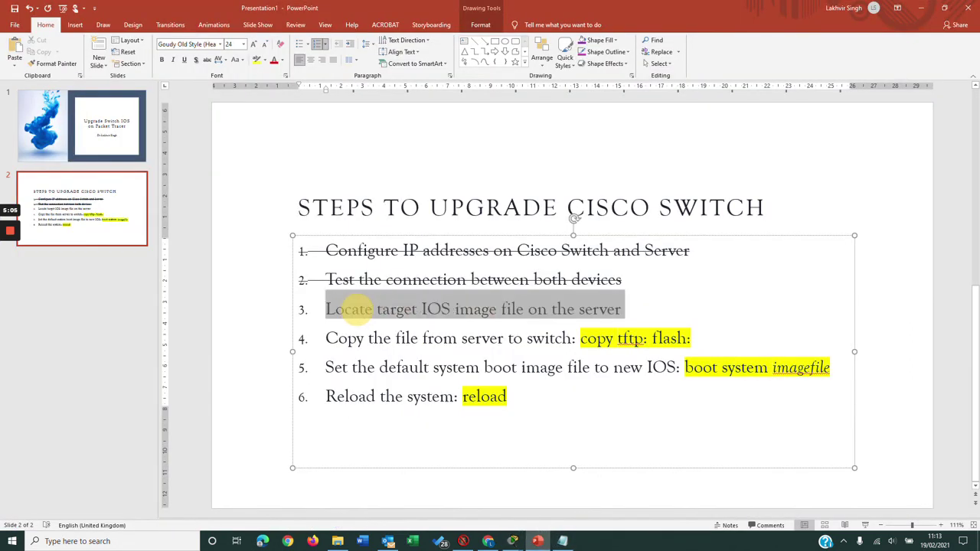
pyautogui.click(208, 61)
pyautogui.moveTo(694, 338); pyautogui.dragTo(323, 339)
pyautogui.click(220, 61)
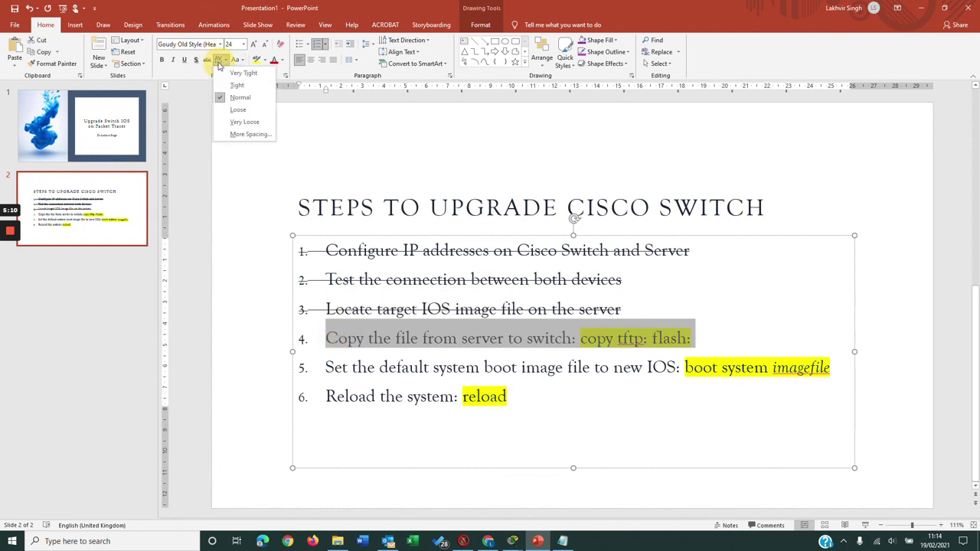
pyautogui.click(207, 60)
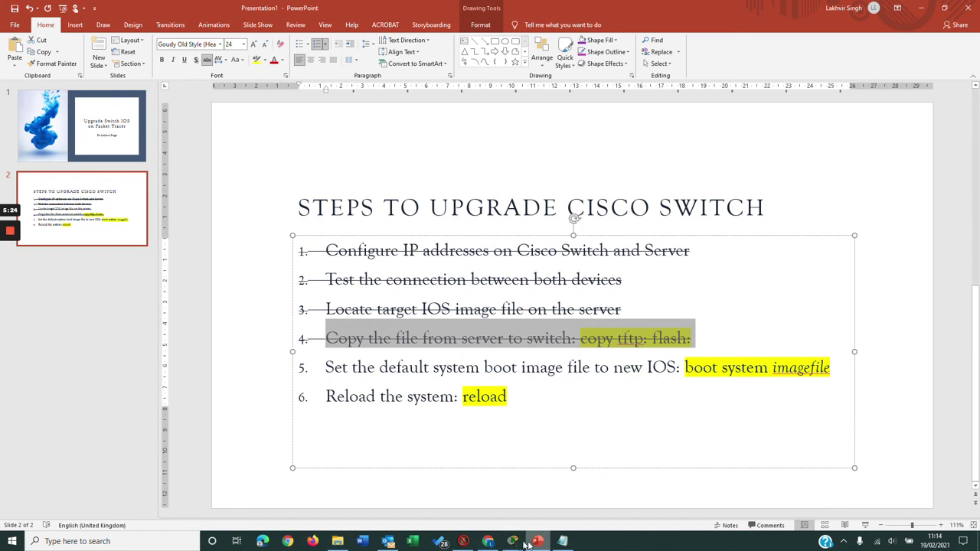
# Return to Packet Tracer, reopen Switch2's CLI and enter global configuration mode.
pyautogui.moveTo(515, 543)
pyautogui.click(482, 498)
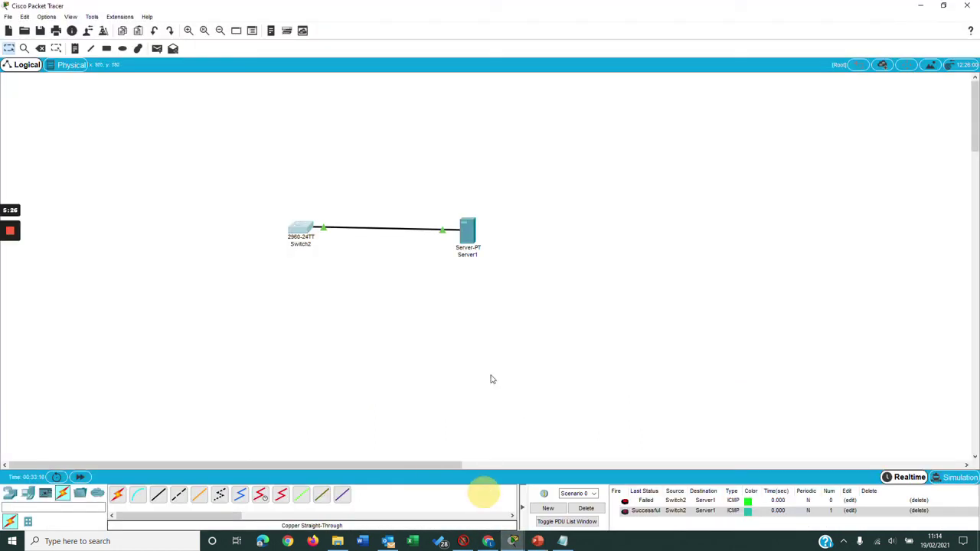
pyautogui.click(310, 234)
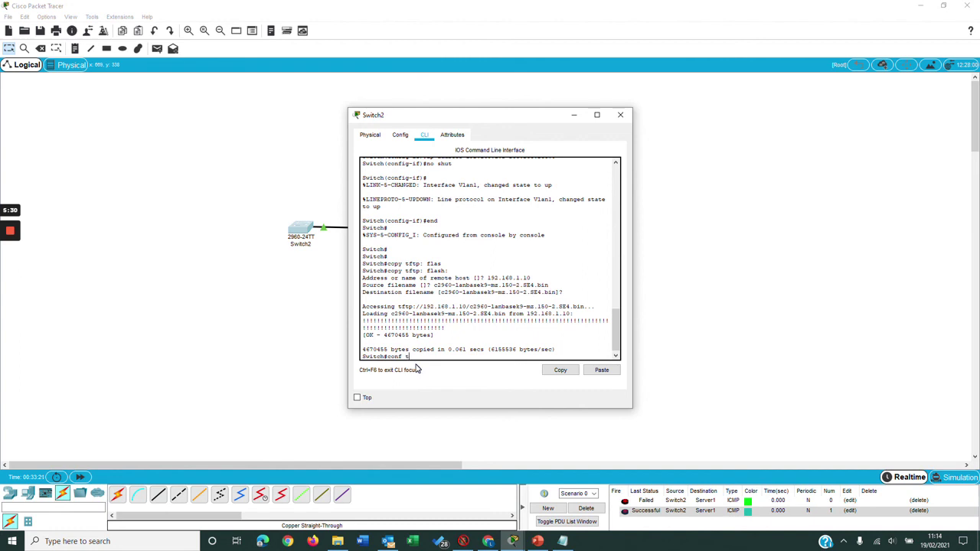
pyautogui.write('conf t')
pyautogui.press('Return')
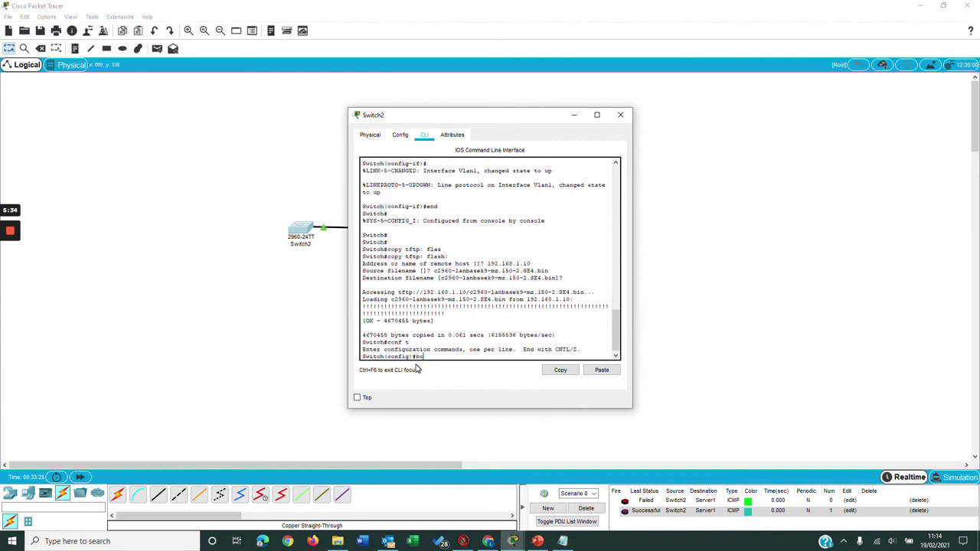
# Set boot system c2960-lanbasek9-mz.150-2.SE4.bin and leave configuration mode.
pyautogui.write('boo')
pyautogui.press('Tab')
pyautogui.write('syste')
pyautogui.press('Tab')
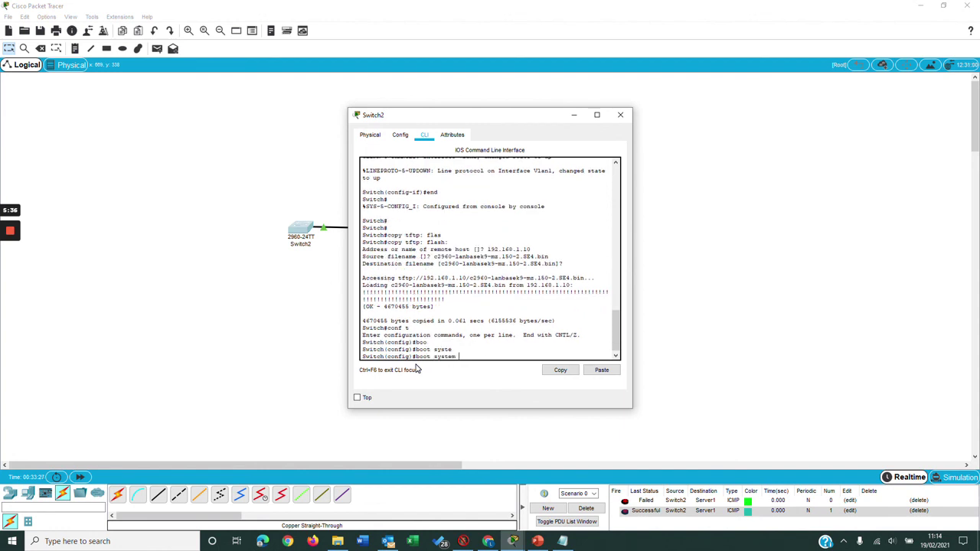
pyautogui.click(602, 370)
pyautogui.press('Return')
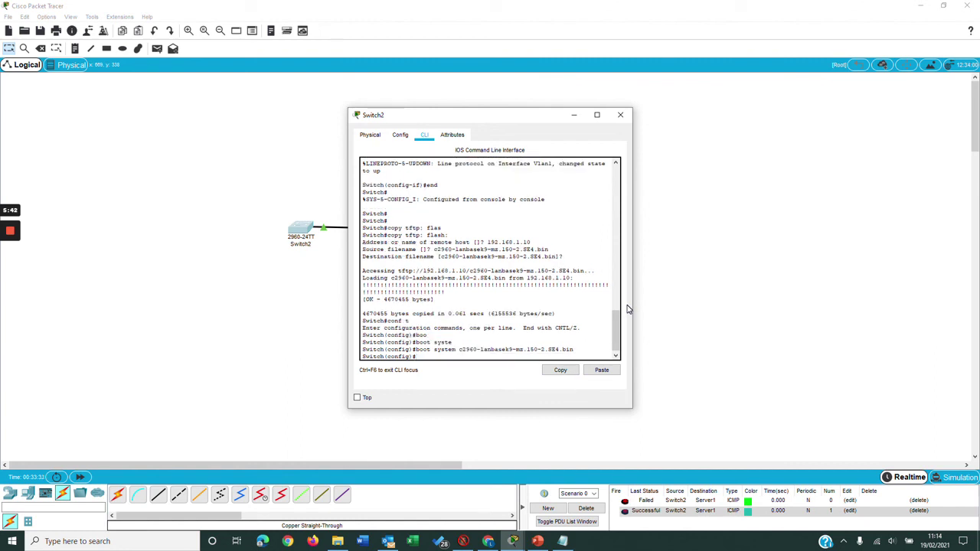
pyautogui.write('end')
pyautogui.press('Return')
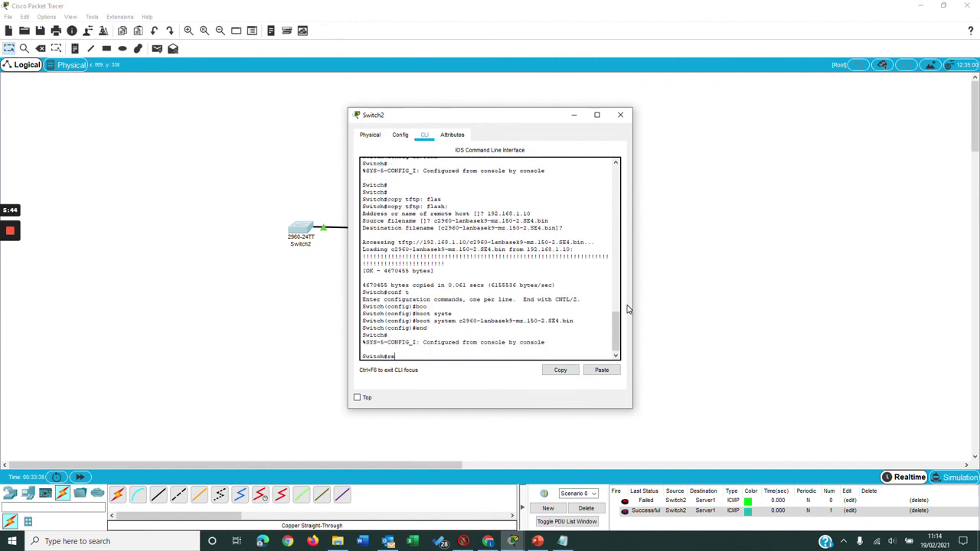
# Reload Switch2, saving the modified configuration, and confirm it boots IOS version 15.0(2)SE4.
pyautogui.write('reload')
pyautogui.press('Return')
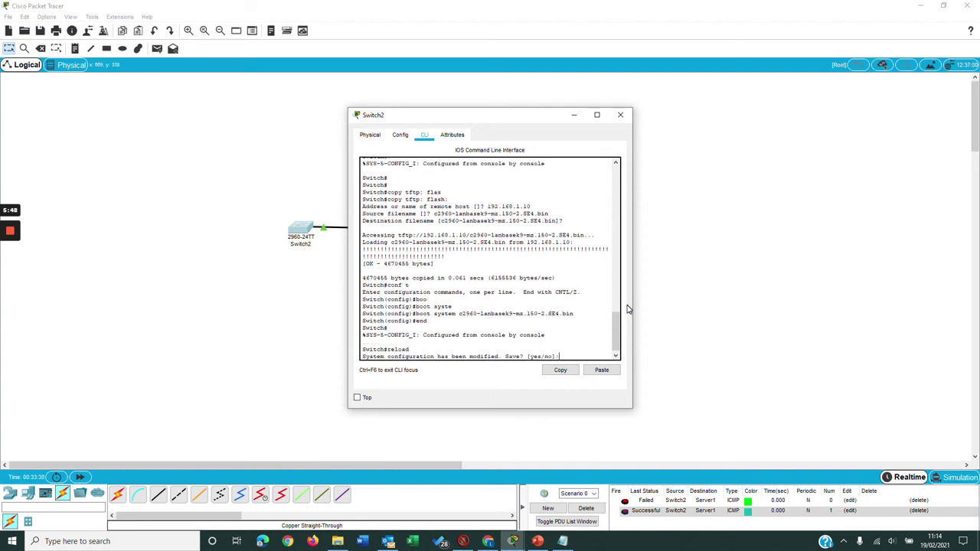
pyautogui.write('y')
pyautogui.press('Return')
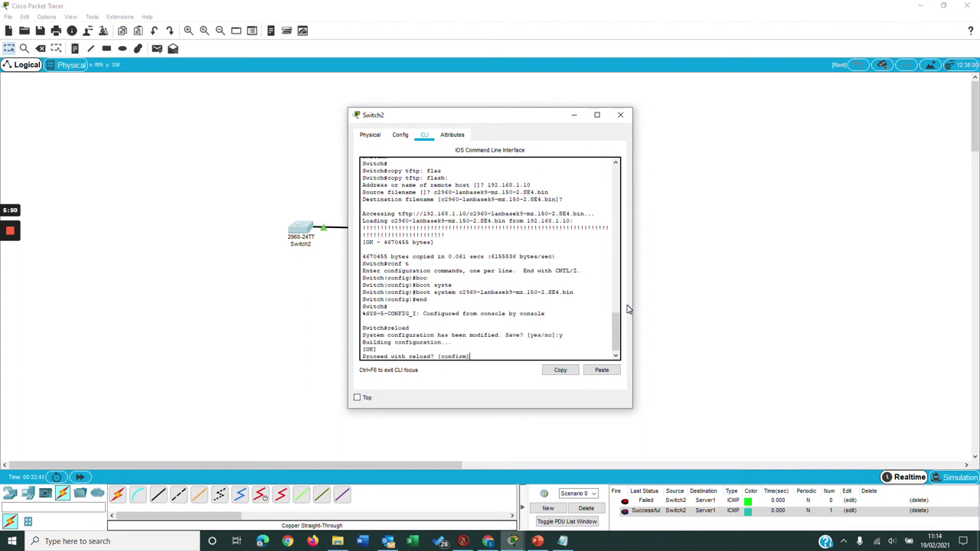
pyautogui.press('Return')
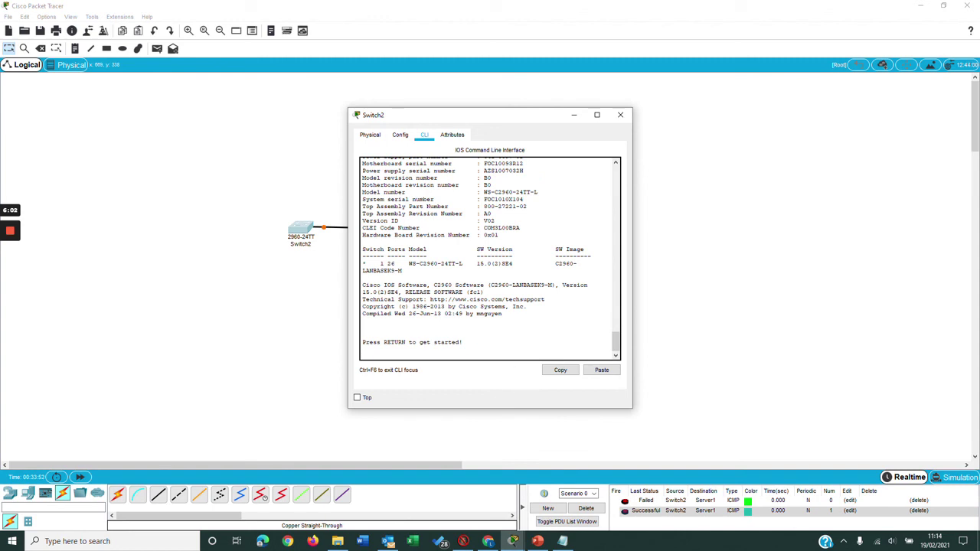
pyautogui.moveTo(476, 263); pyautogui.dragTo(517, 264)
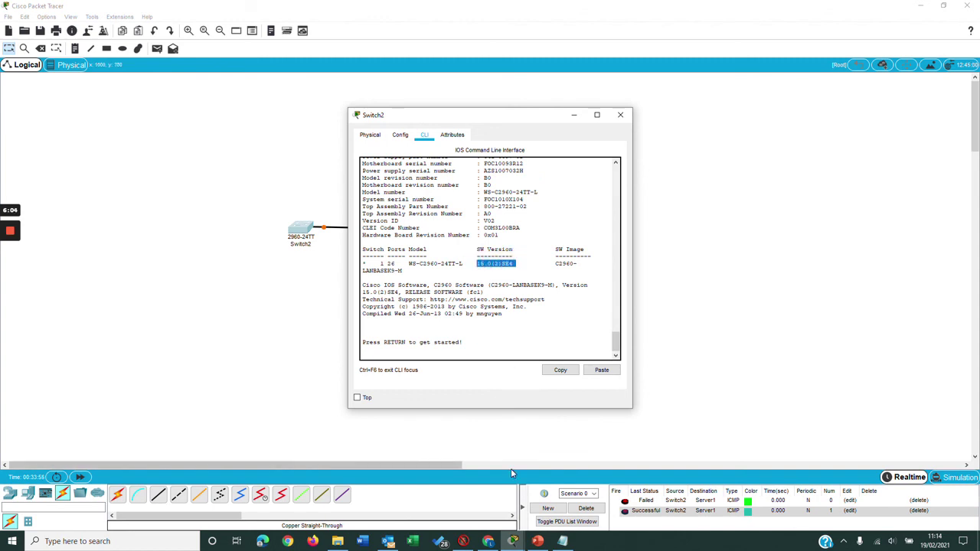